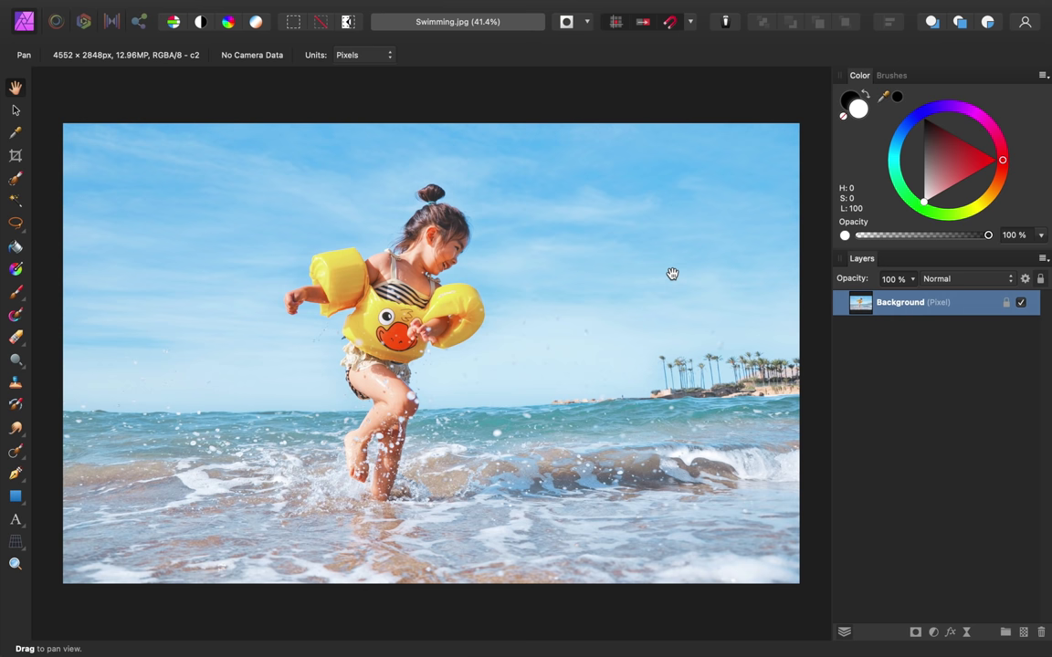
Duplicate the Background layer of Swimming.jpg with Cmd+J
key("super+j")
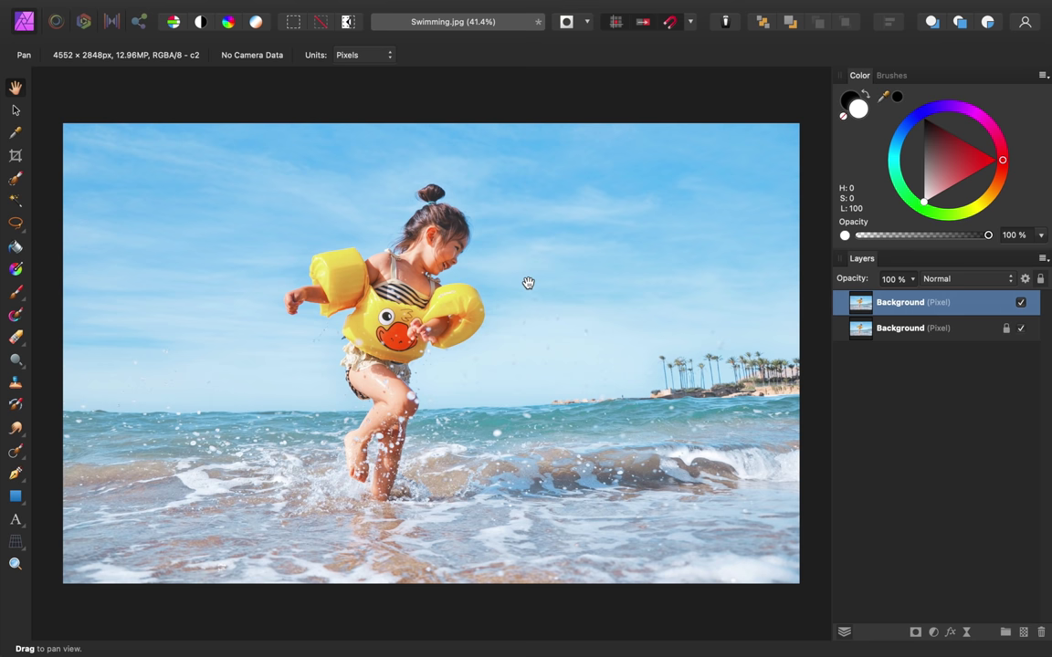
Paint the girl's hair bun, hair and left arm float into the selection with the Selection Brush
left_click(16, 180)
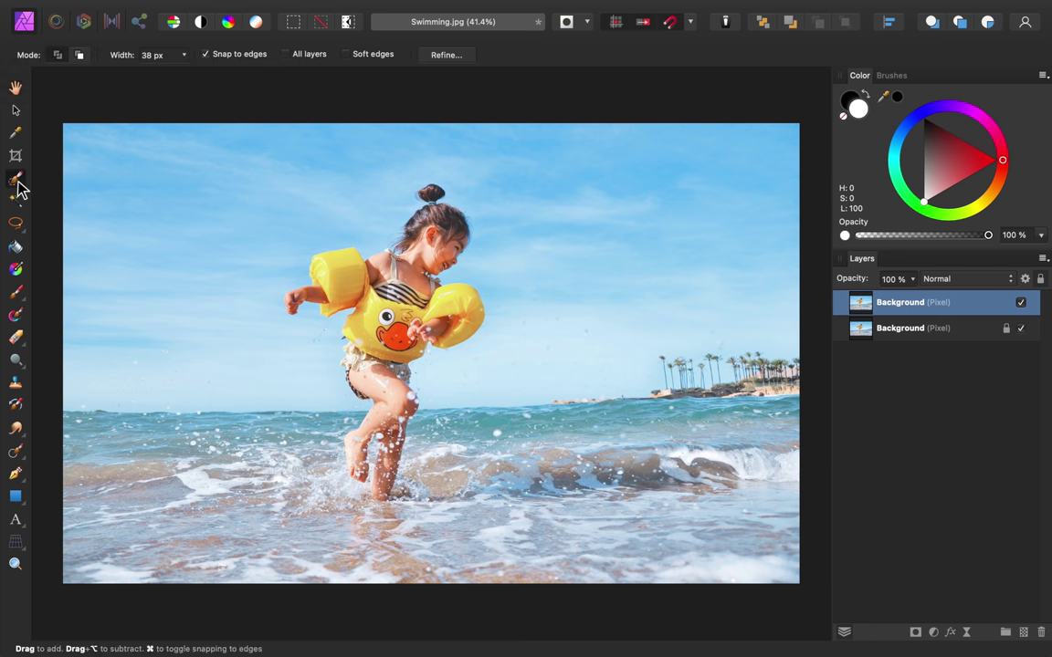
scroll(410, 209, "up", 5)
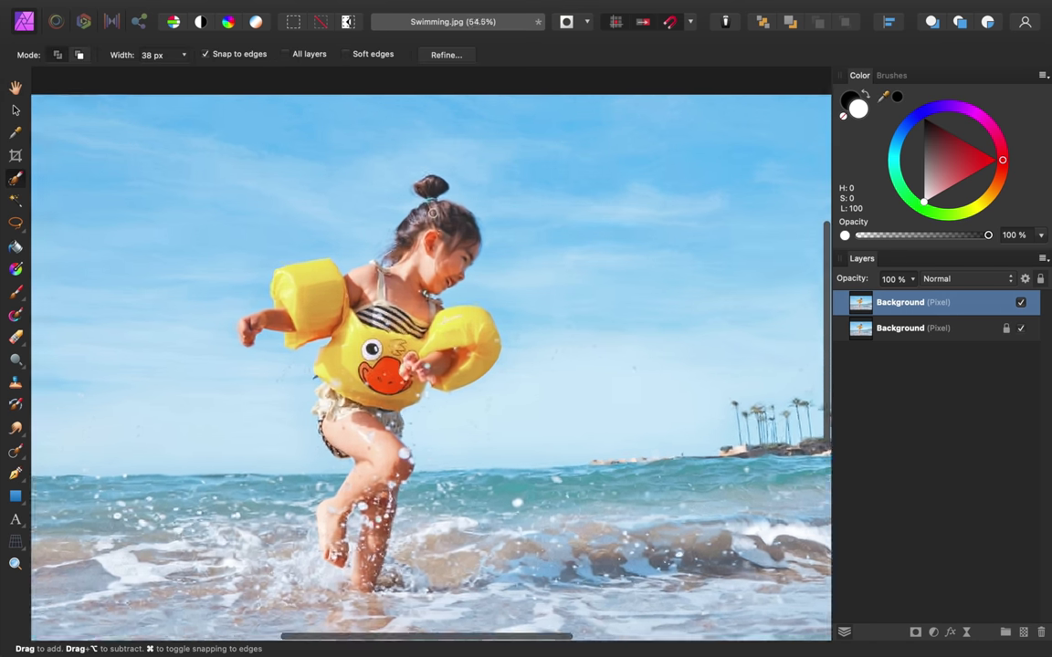
scroll(411, 209, "up", 5)
scroll(410, 210, "up", 2)
scroll(490, 235, "left", 3)
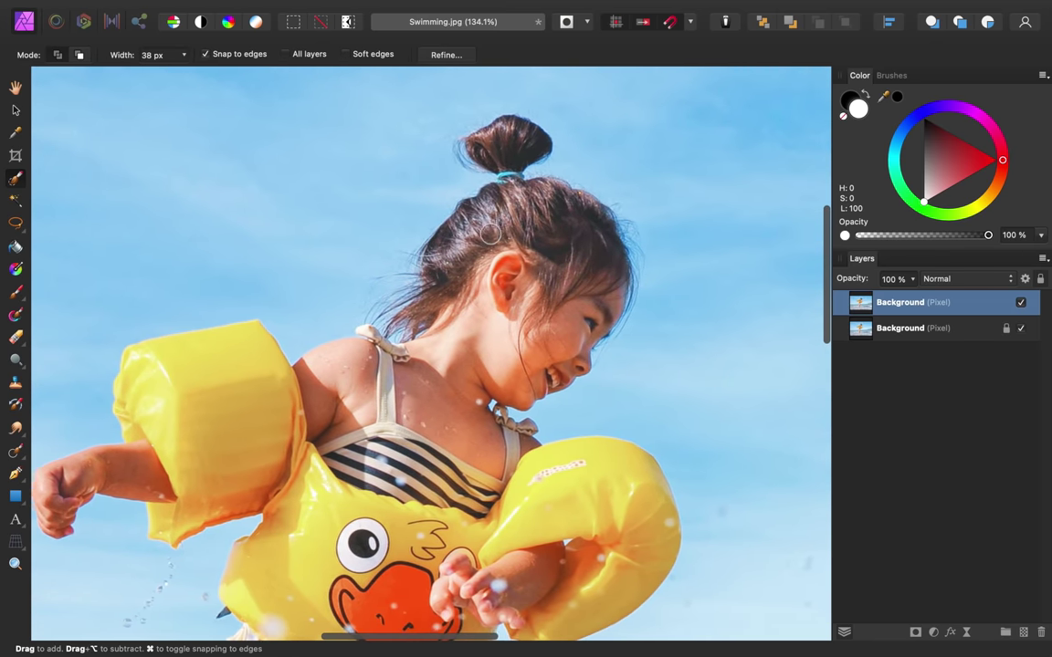
left_click_drag(493, 172, 511, 237)
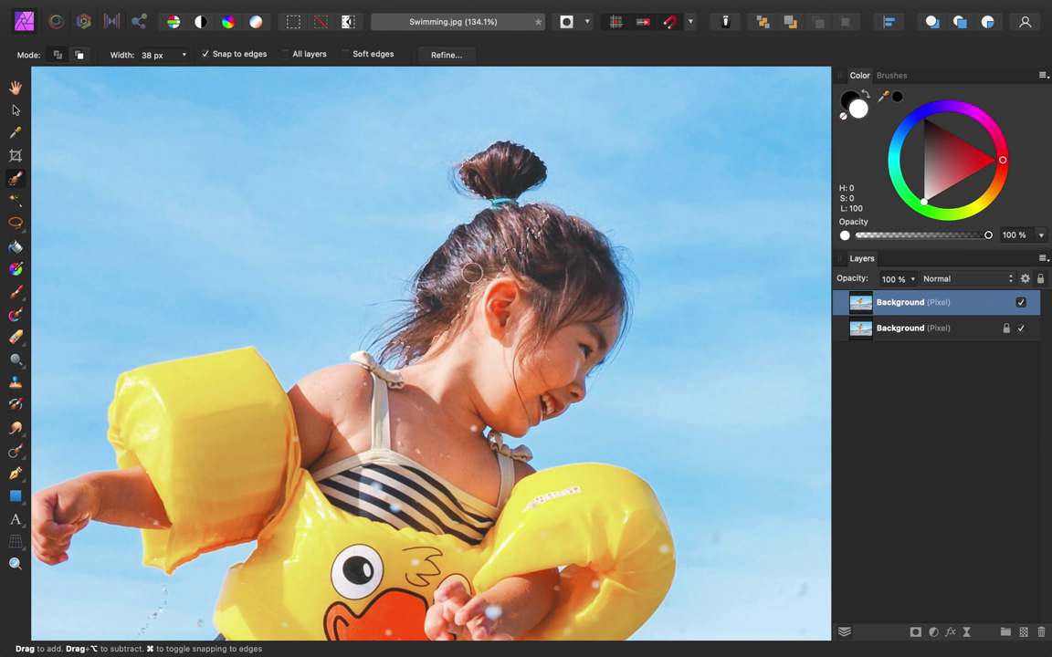
mouse_move(568, 234)
left_mouse_down()
mouse_move(545, 219)
mouse_move(423, 404)
mouse_move(484, 439)
left_mouse_up()
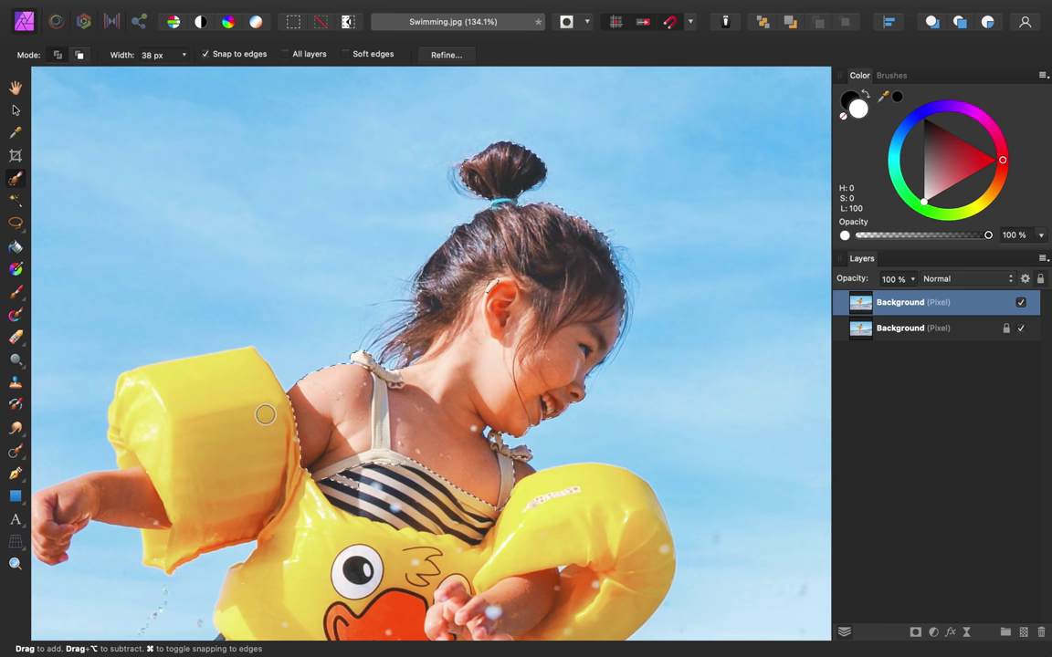
mouse_move(484, 439)
left_mouse_down()
mouse_move(260, 422)
mouse_move(150, 453)
mouse_move(500, 394)
mouse_move(425, 258)
mouse_move(324, 330)
left_mouse_up()
key("bracketleft")
key("bracketleft")
key("bracketleft")
key("bracketleft")
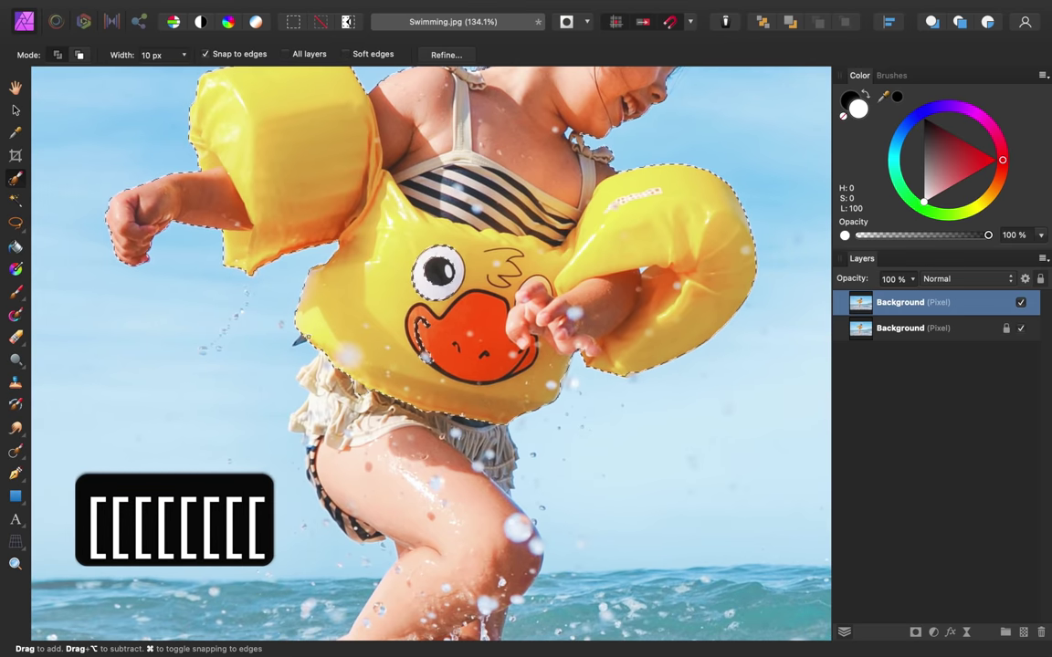
key("bracketleft")
key("bracketright")
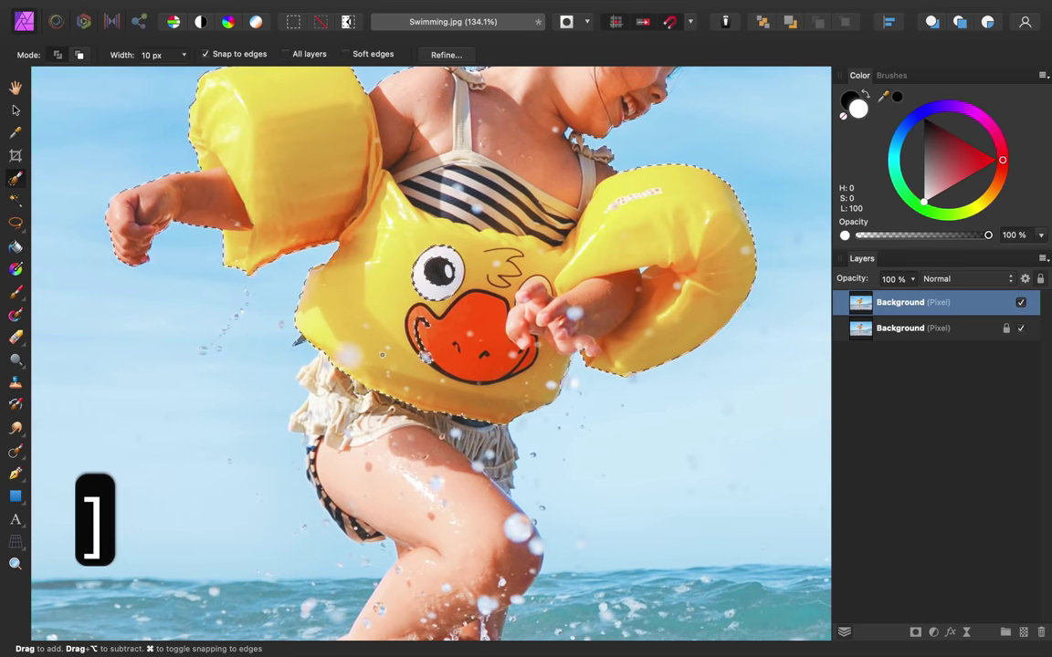
key("bracketright")
key("bracketright")
key("bracketright")
key("bracketright")
key("bracketright")
key("bracketright")
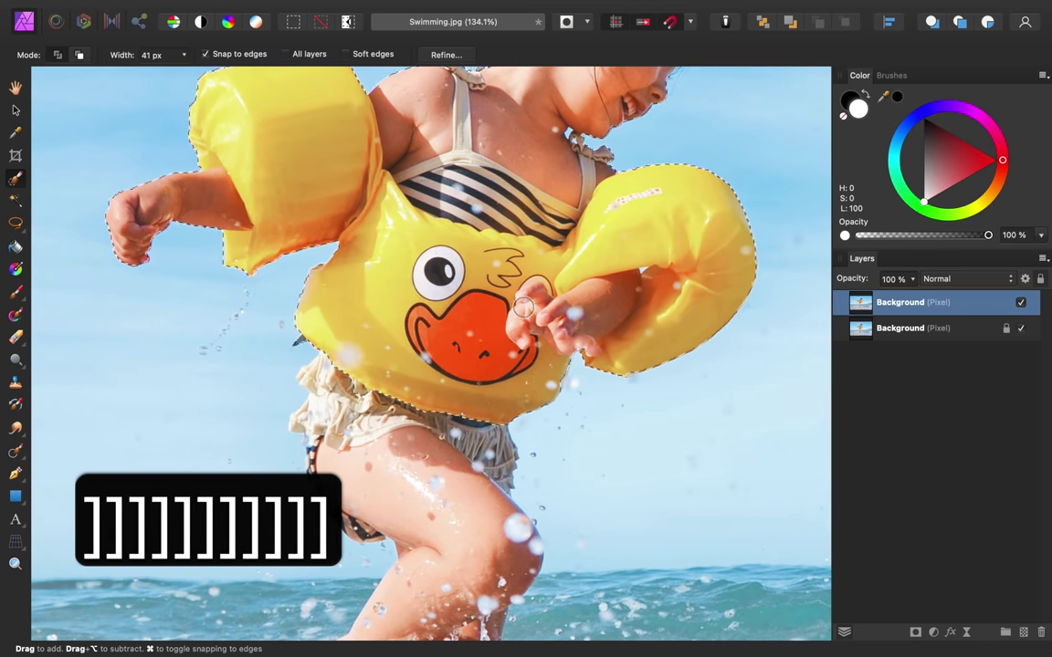
Add her upper and lower leg down to the foot, using a smaller brush near the neck
scroll(429, 360, "up", 3)
scroll(429, 361, "right", 2)
scroll(524, 297, "left", 2)
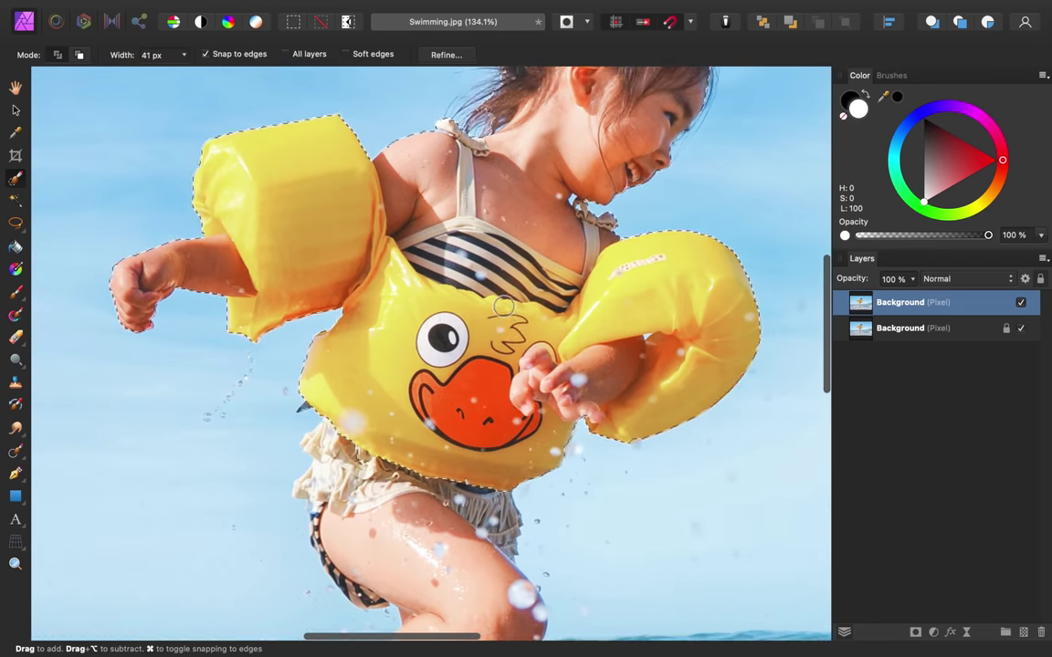
scroll(374, 299, "down", 3)
left_click_drag(429, 319, 452, 342)
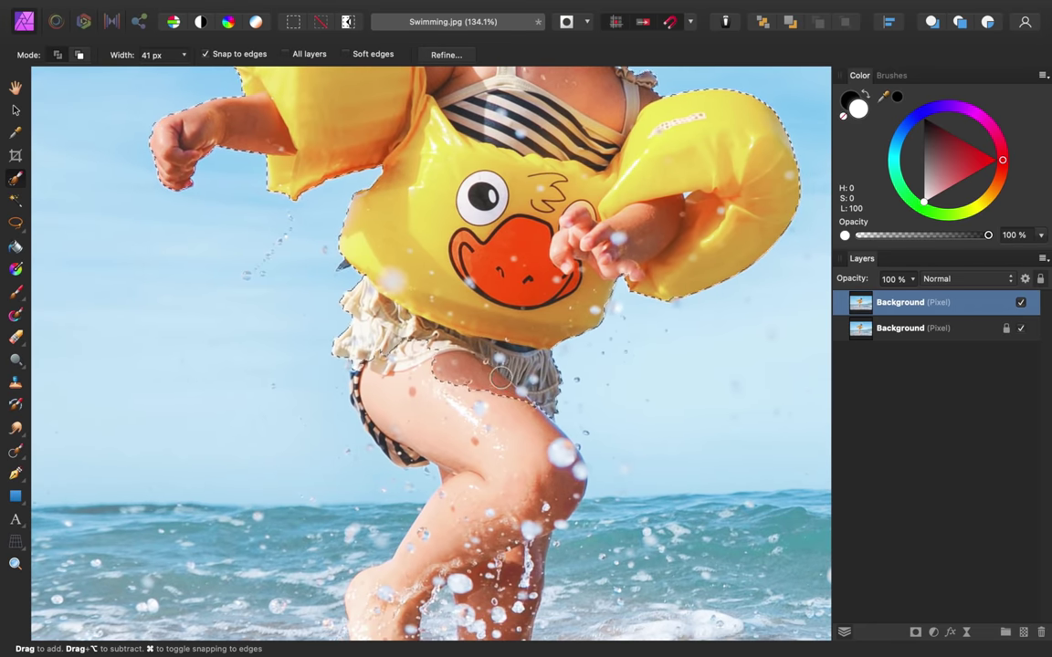
scroll(434, 312, "down", 2)
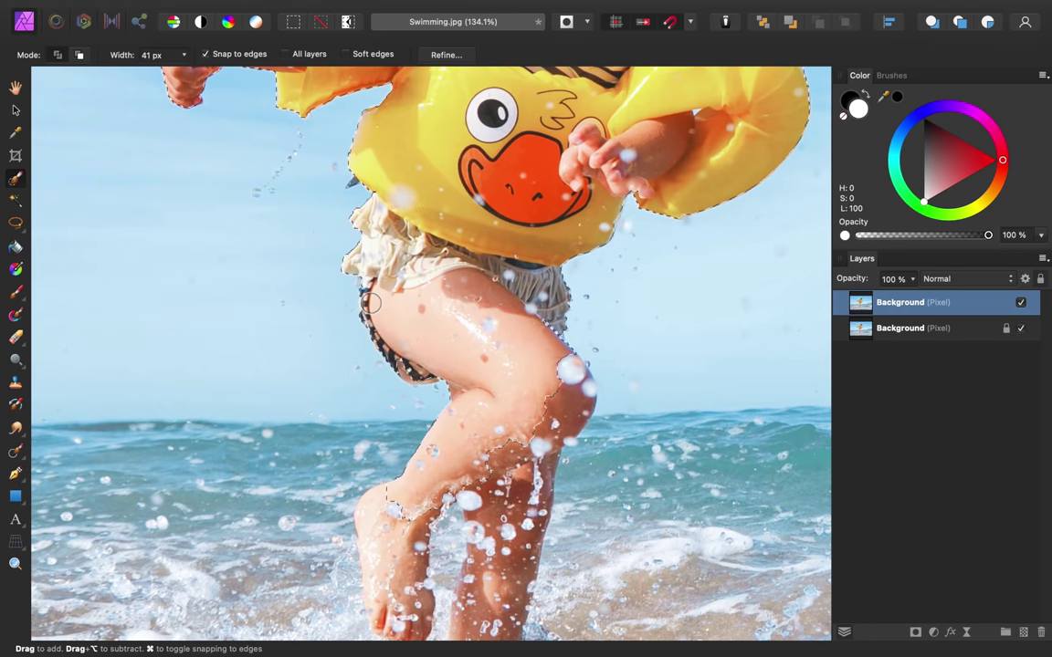
scroll(509, 341, "down", 2)
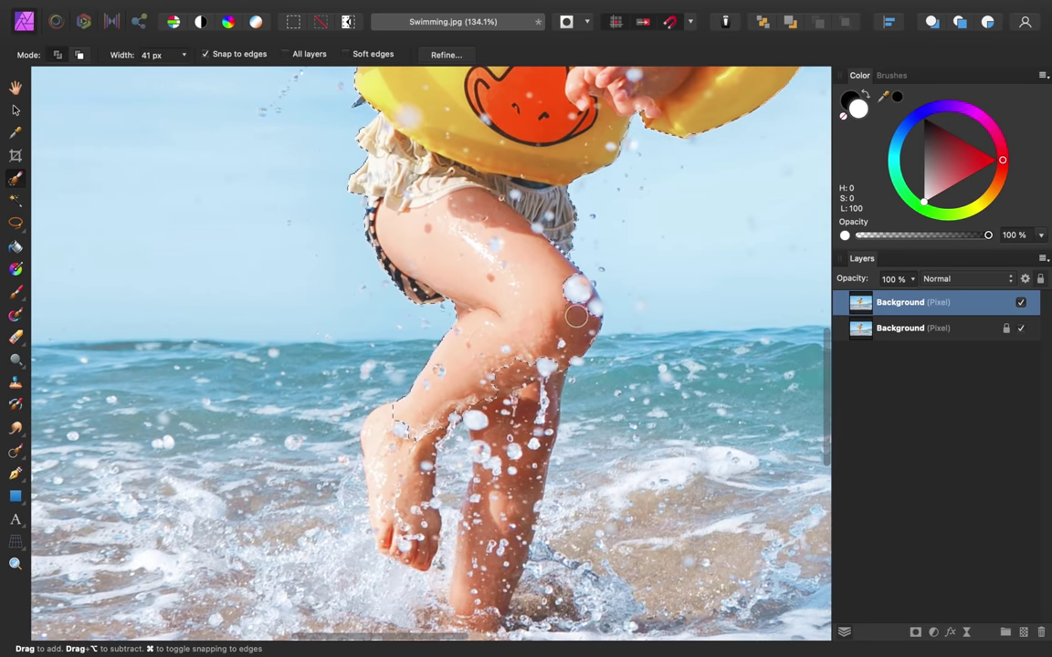
scroll(517, 390, "down", 1)
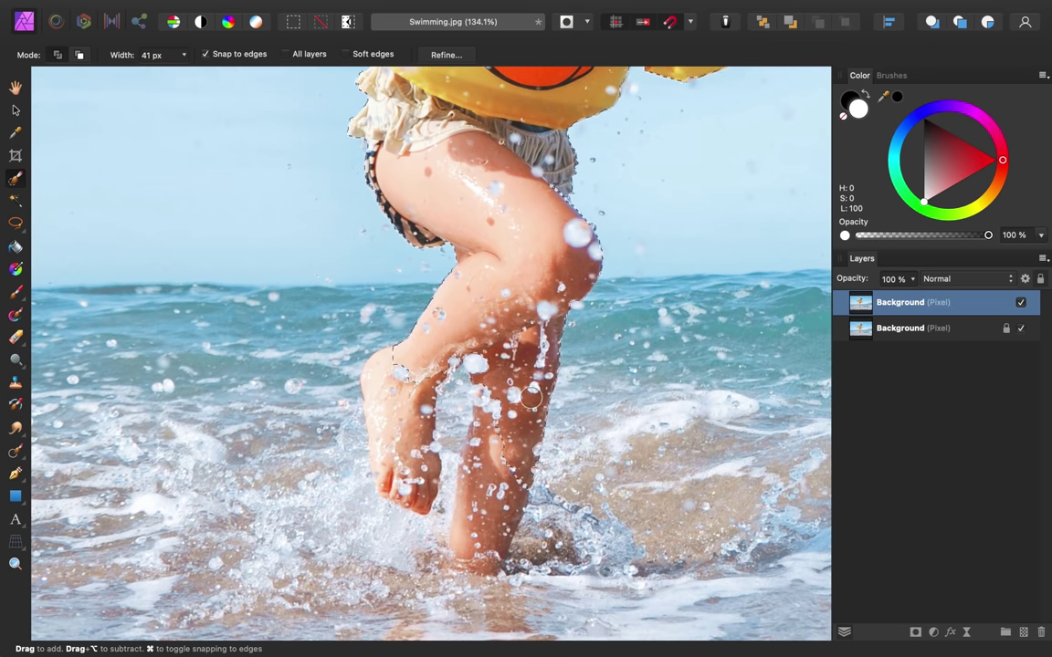
mouse_move(515, 390)
left_mouse_down()
mouse_move(460, 499)
mouse_move(481, 347)
left_mouse_up()
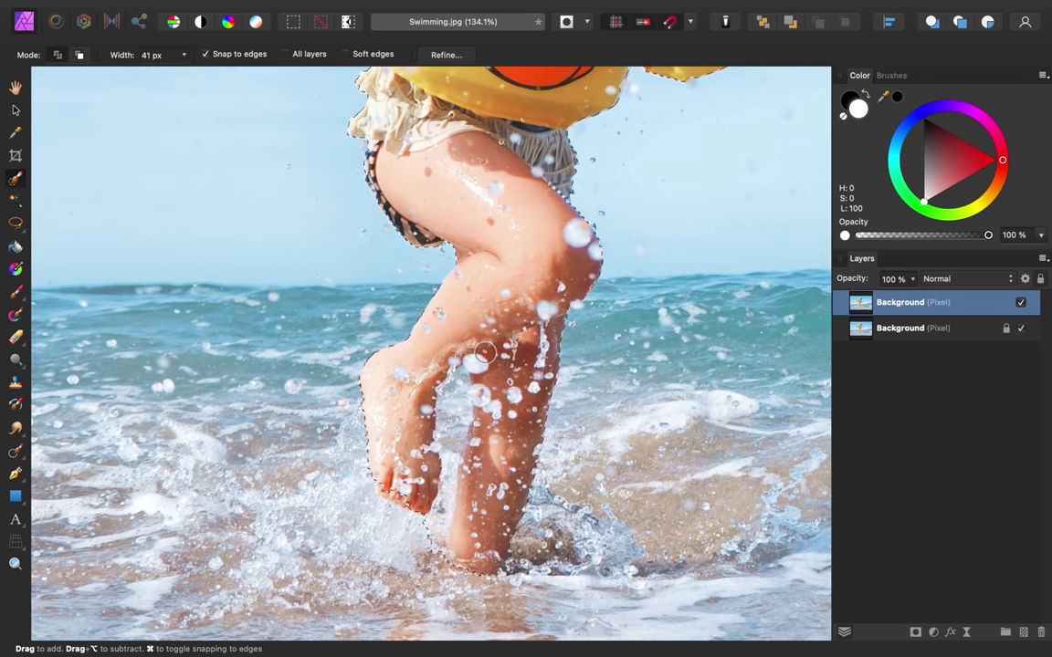
scroll(484, 356, "down", 5)
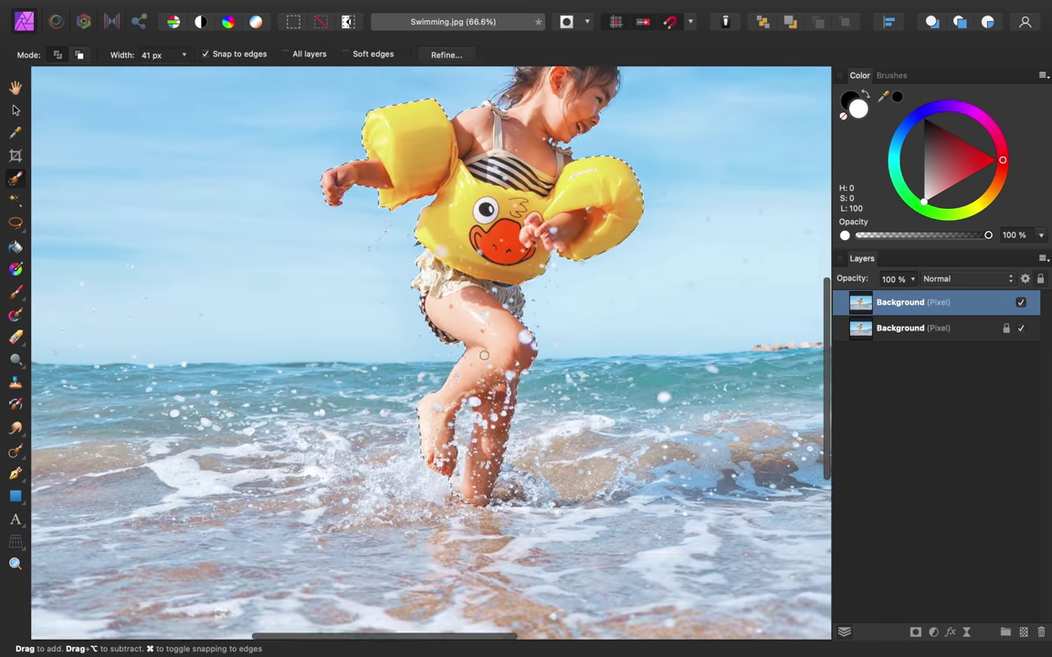
scroll(537, 239, "up", 5)
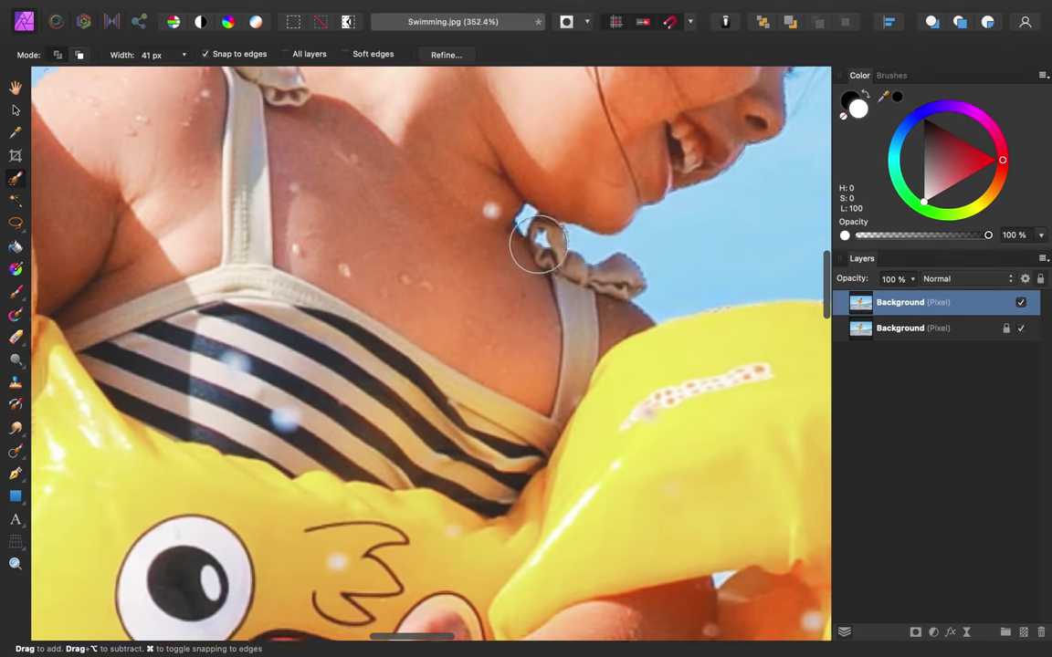
key("bracketleft")
key("bracketleft")
key("bracketleft")
key("bracketleft")
key("bracketleft")
key("bracketleft")
key("bracketleft")
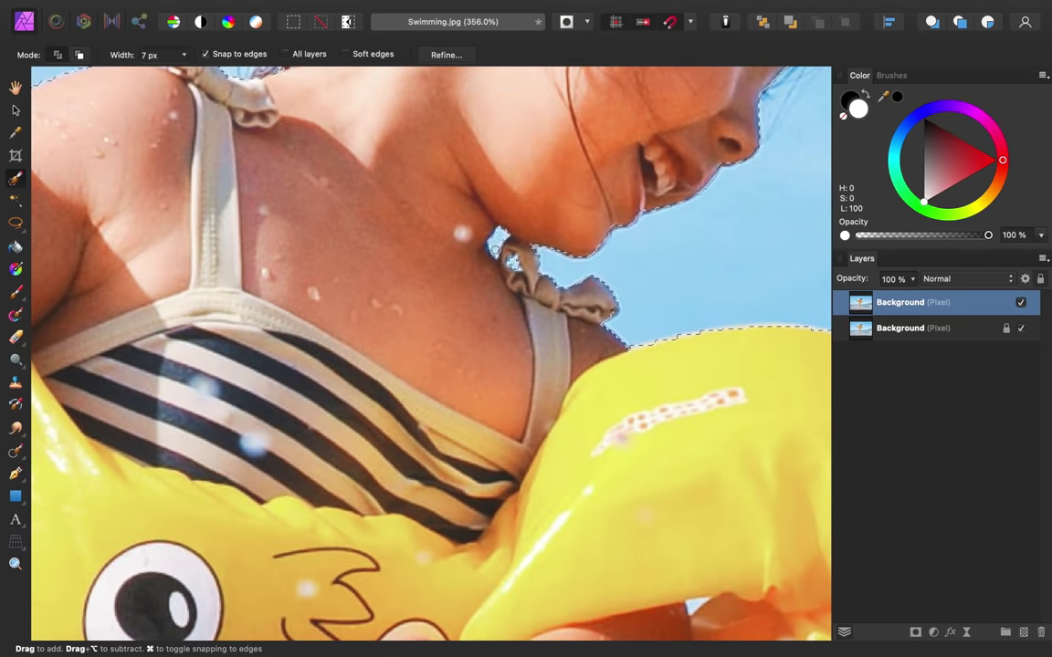
scroll(569, 274, "down", 5)
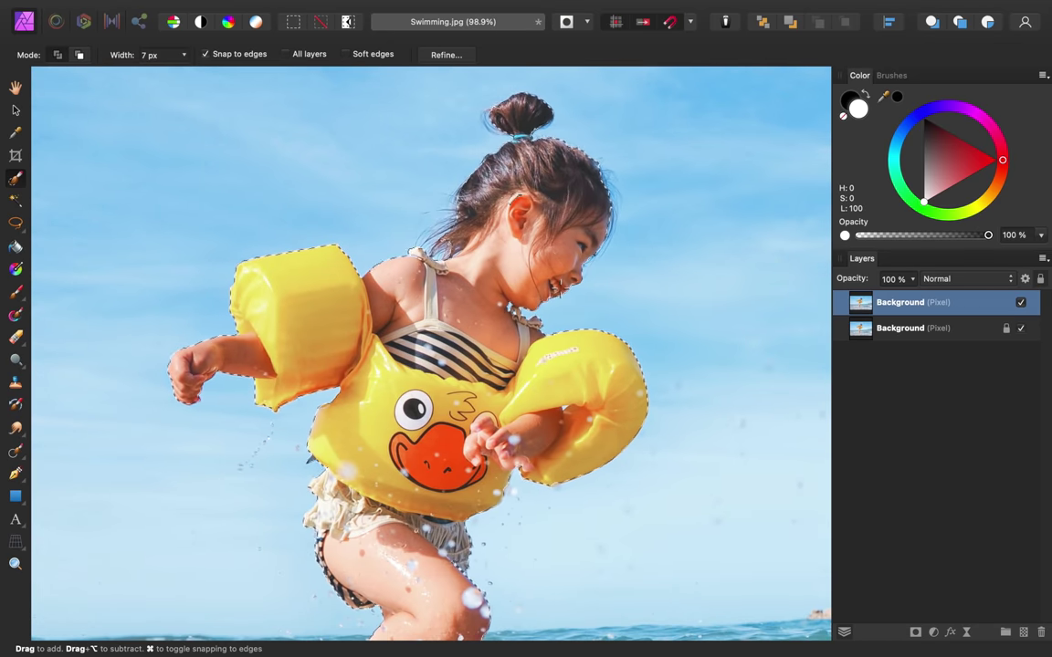
In Refine Selection, paint the hair, hair bun and outer hair edges into the matting area
left_click(448, 56)
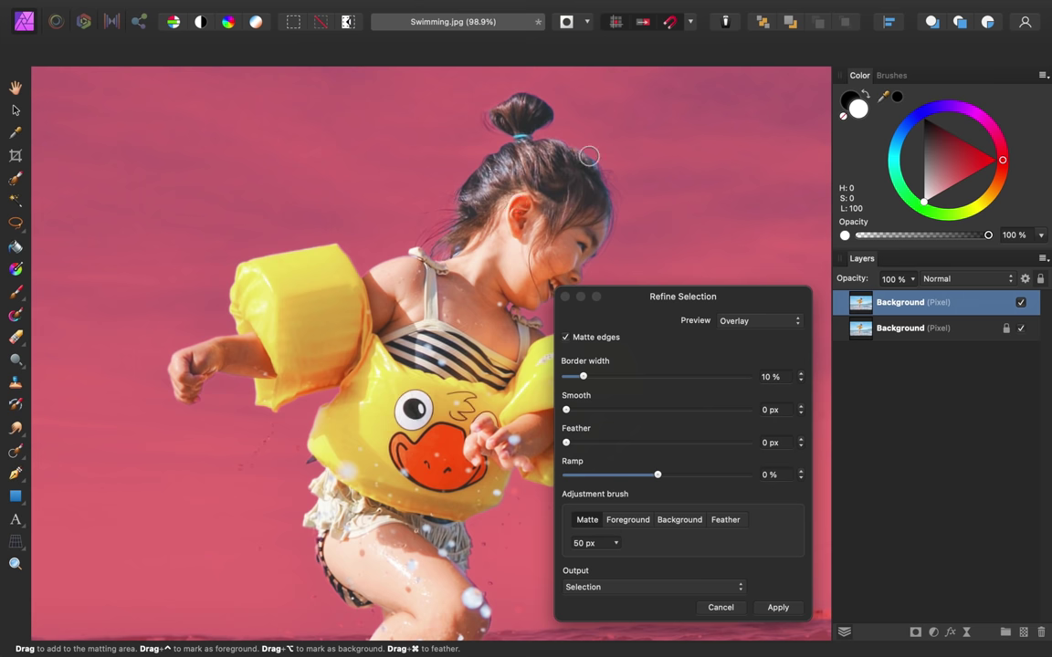
scroll(472, 194, "up", 3)
scroll(457, 214, "up", 3)
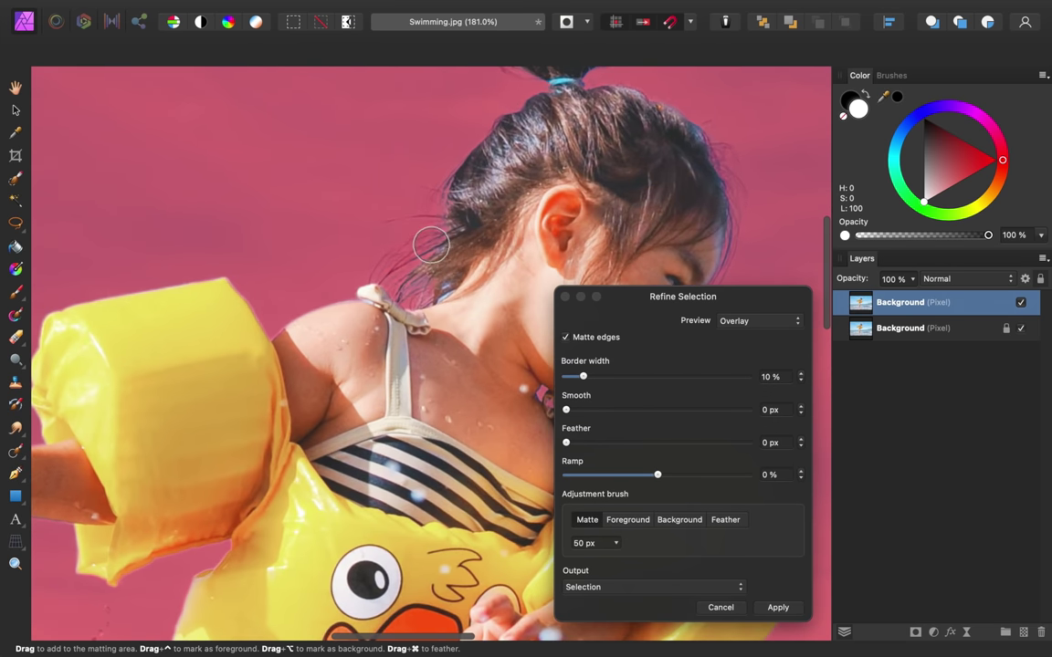
key("bracketleft")
key("bracketleft")
key("bracketleft")
key("bracketleft")
mouse_move(383, 223)
left_mouse_down()
mouse_move(440, 218)
mouse_move(537, 104)
left_mouse_up()
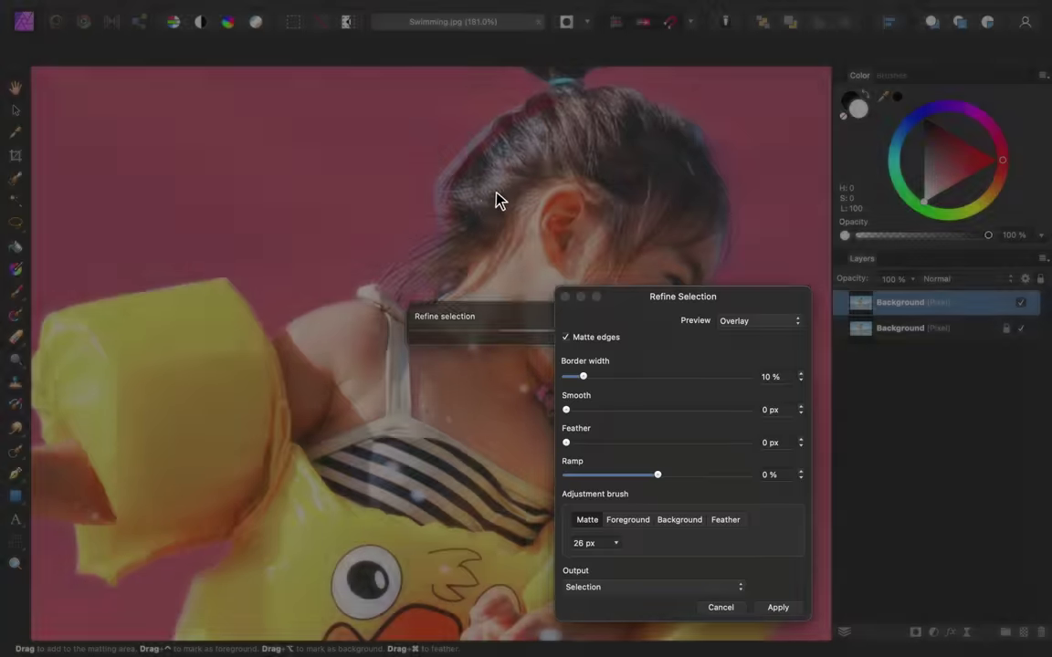
scroll(447, 173, "up", 3)
scroll(447, 172, "right", 3)
left_click_drag(375, 189, 345, 146)
scroll(485, 234, "down", 2)
scroll(486, 235, "right", 4)
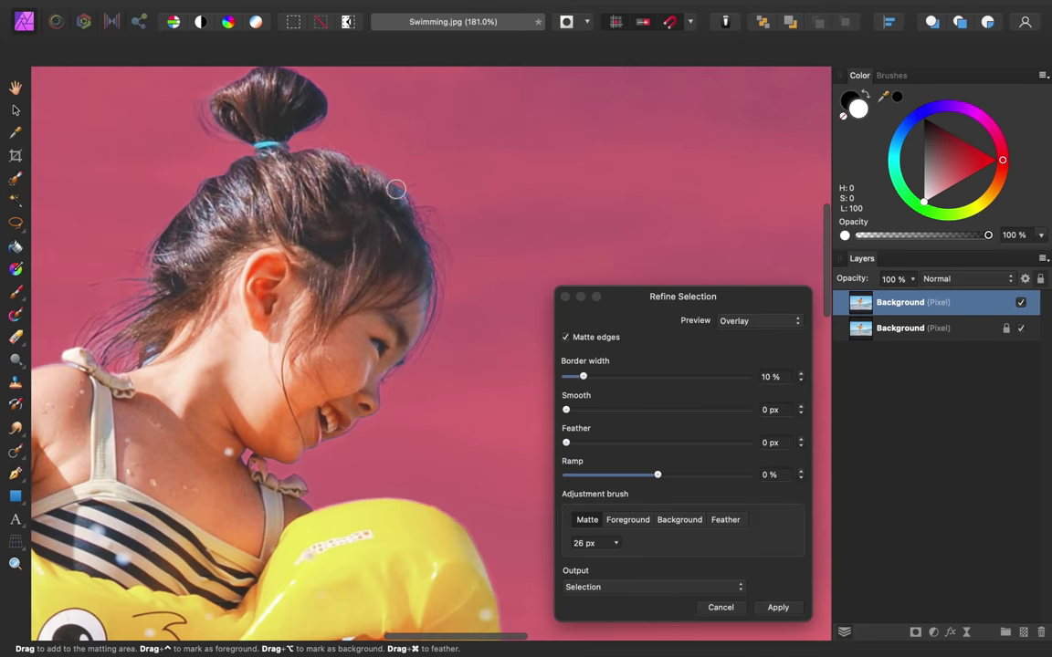
left_click_drag(392, 183, 433, 235)
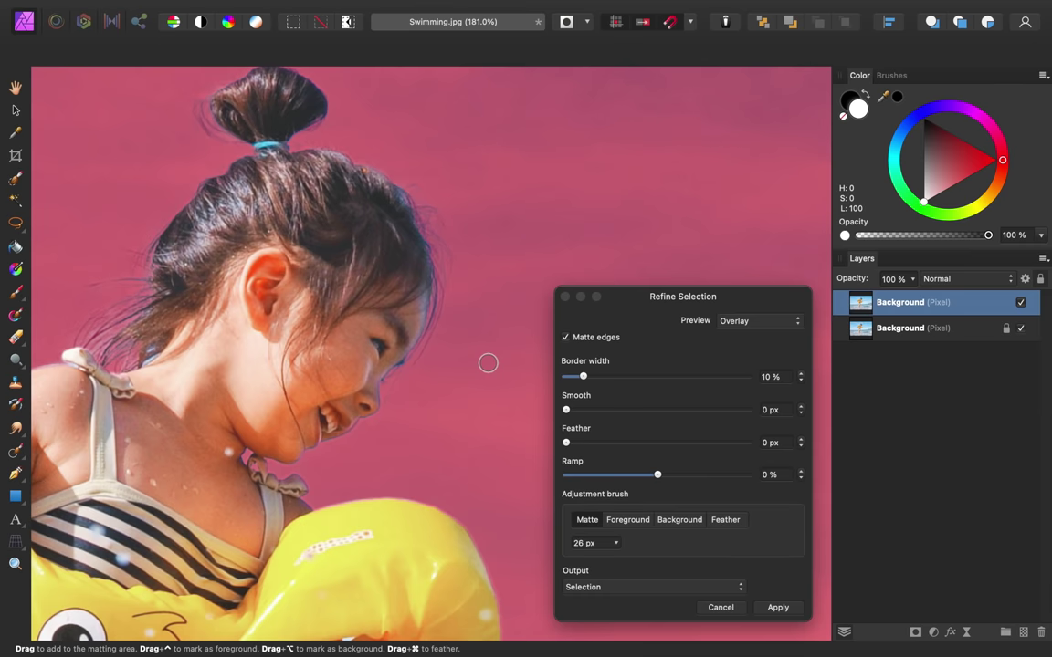
scroll(488, 365, "down", 3)
scroll(488, 365, "down", 3)
scroll(489, 365, "left", 2)
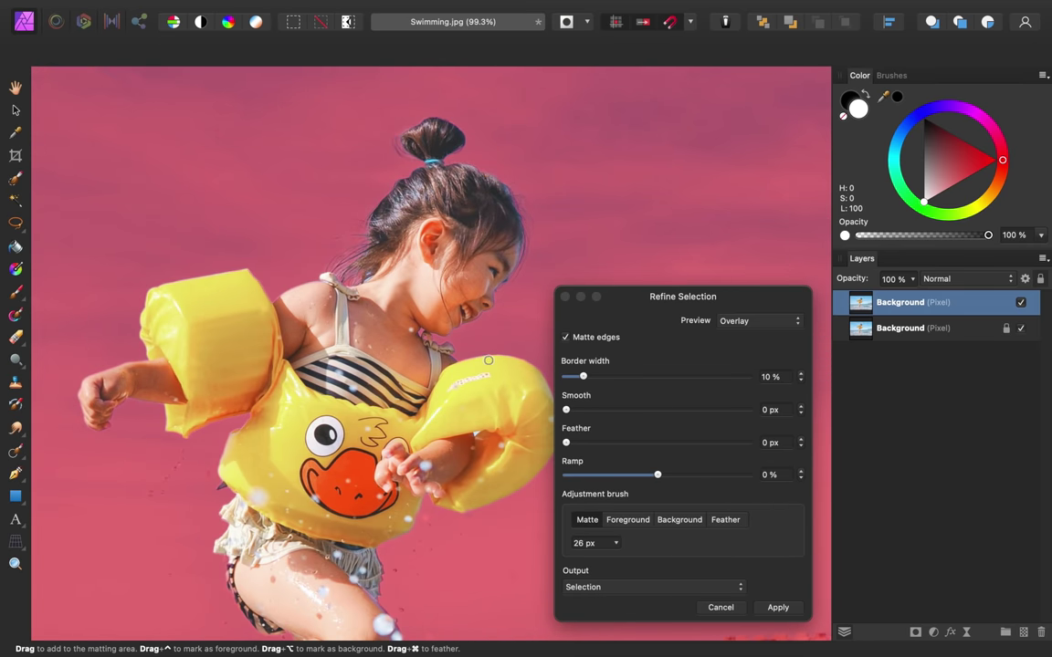
scroll(427, 335, "up", 3)
scroll(435, 344, "up", 2)
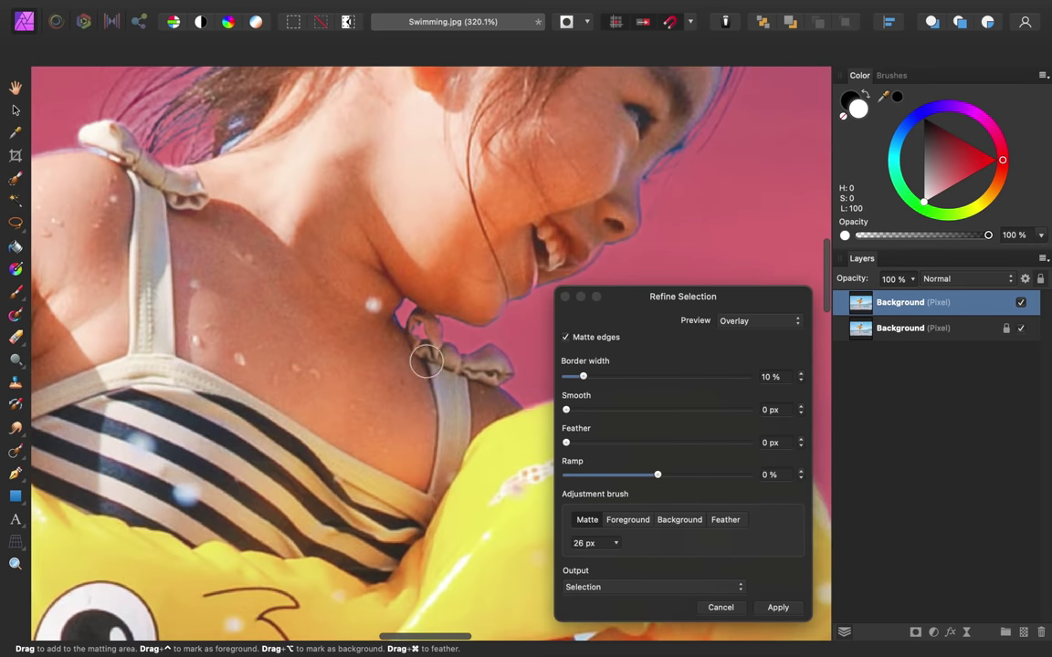
With a 4 px Foreground brush, refine the edges along the swimsuit strap and fist
left_click(641, 528)
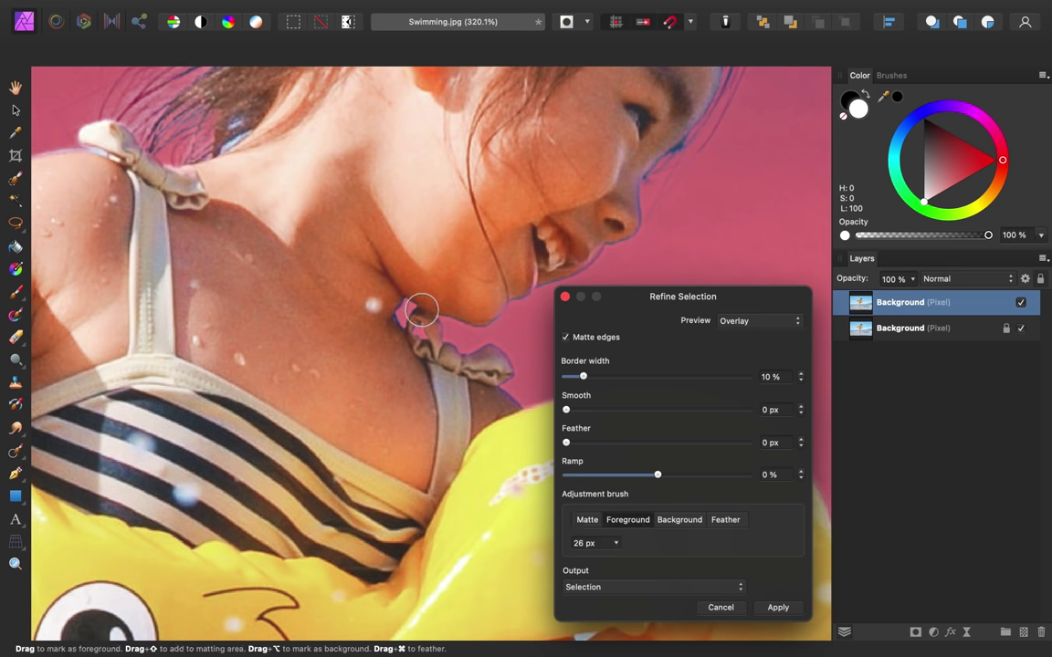
key("bracketleft")
key("bracketleft")
key("bracketleft")
key("bracketleft")
key("bracketleft")
key("bracketleft")
key("bracketleft")
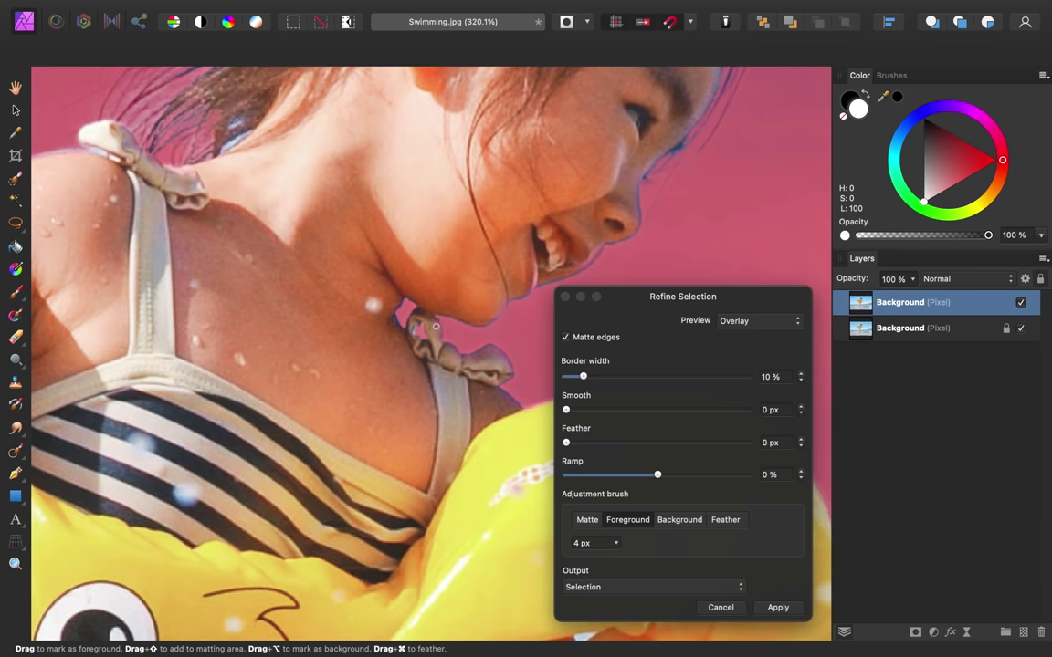
left_click_drag(456, 366, 447, 431)
scroll(450, 420, "down", 10)
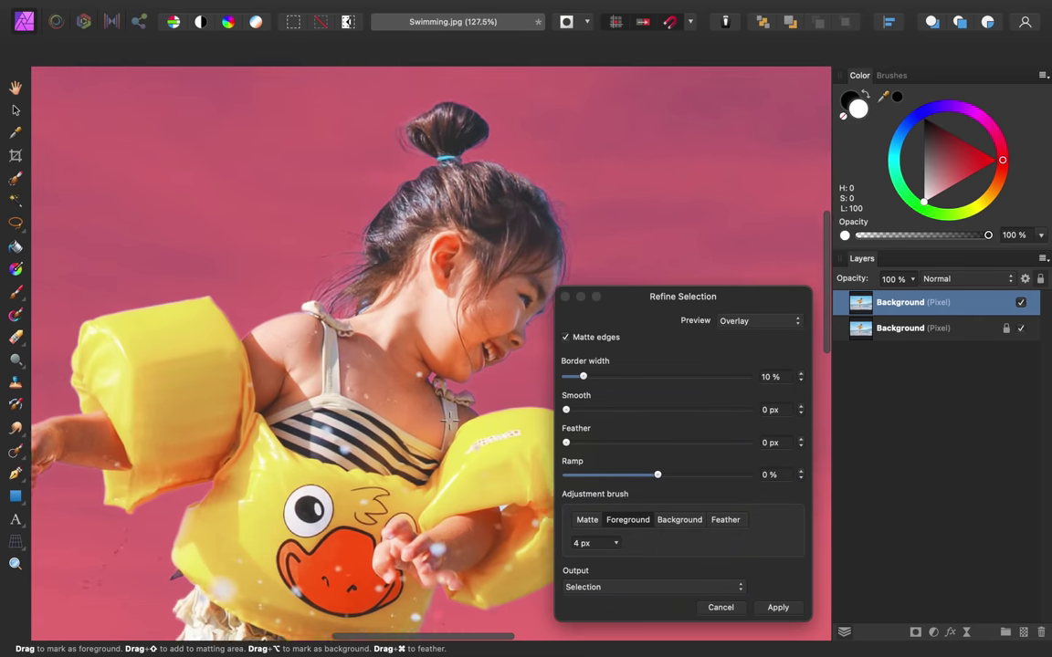
scroll(447, 383, "up", 3)
scroll(448, 384, "up", 2)
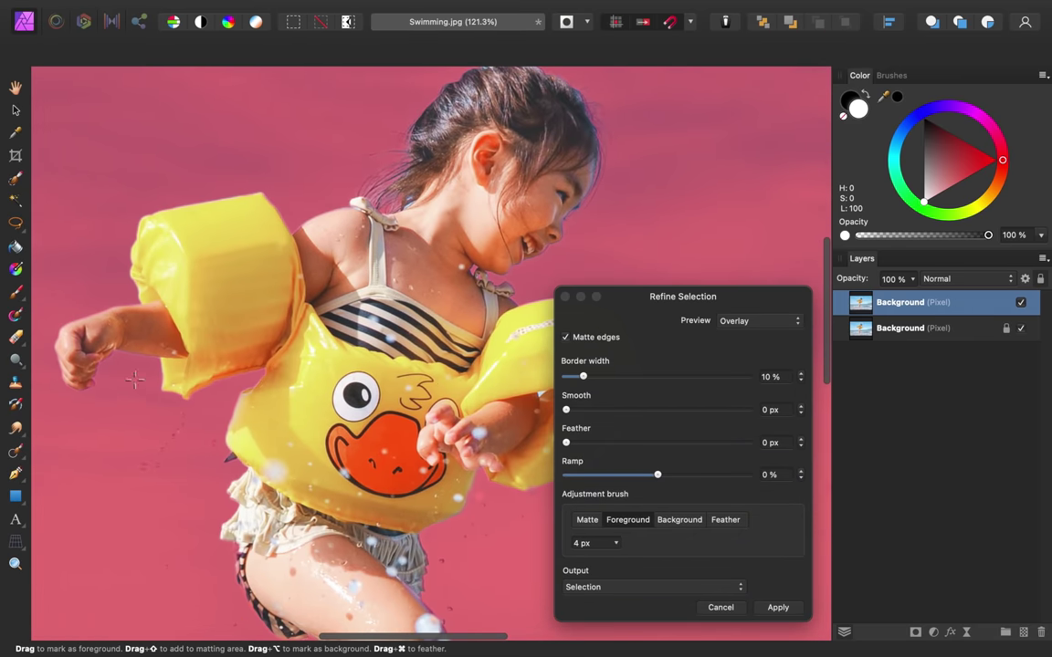
scroll(135, 379, "up", 3)
scroll(143, 371, "up", 2)
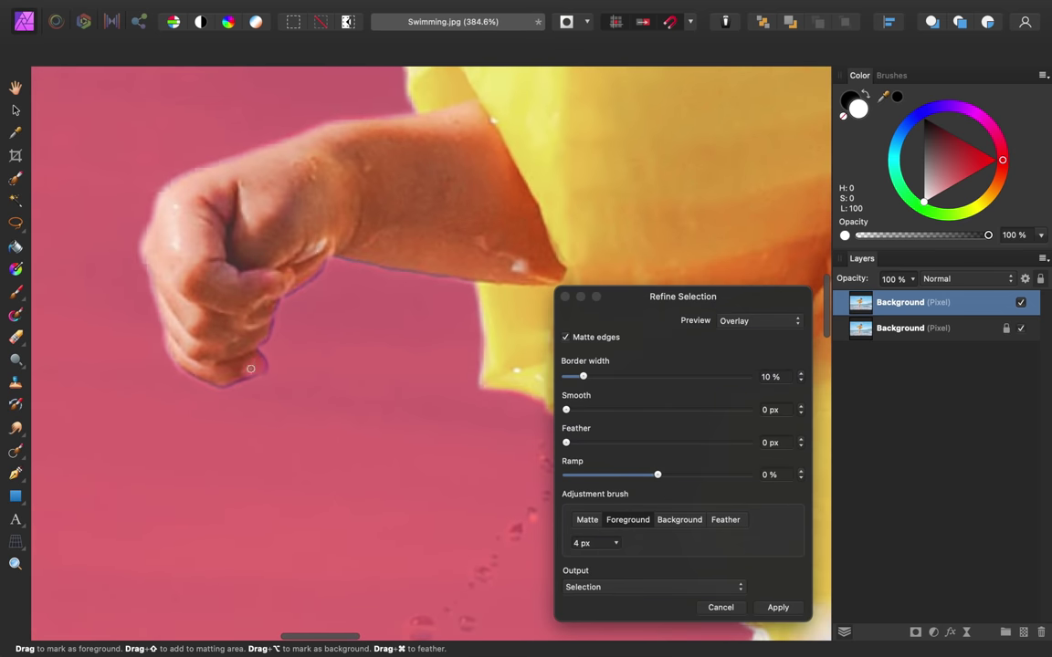
left_click_drag(250, 368, 265, 365)
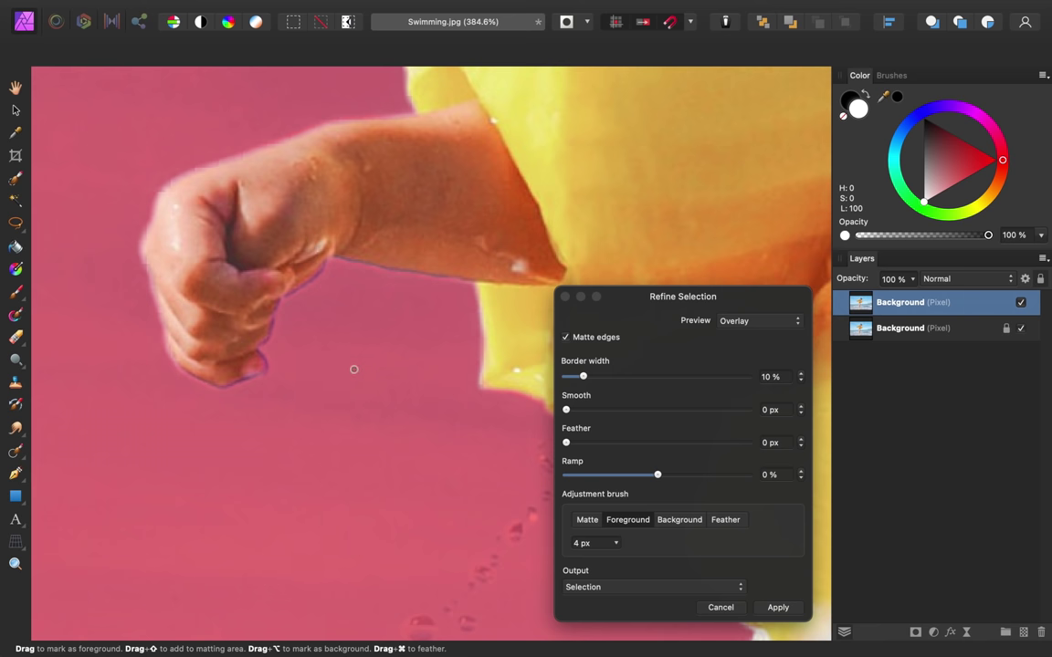
scroll(354, 368, "down", 5)
scroll(347, 364, "up", 1)
scroll(347, 364, "down", 1)
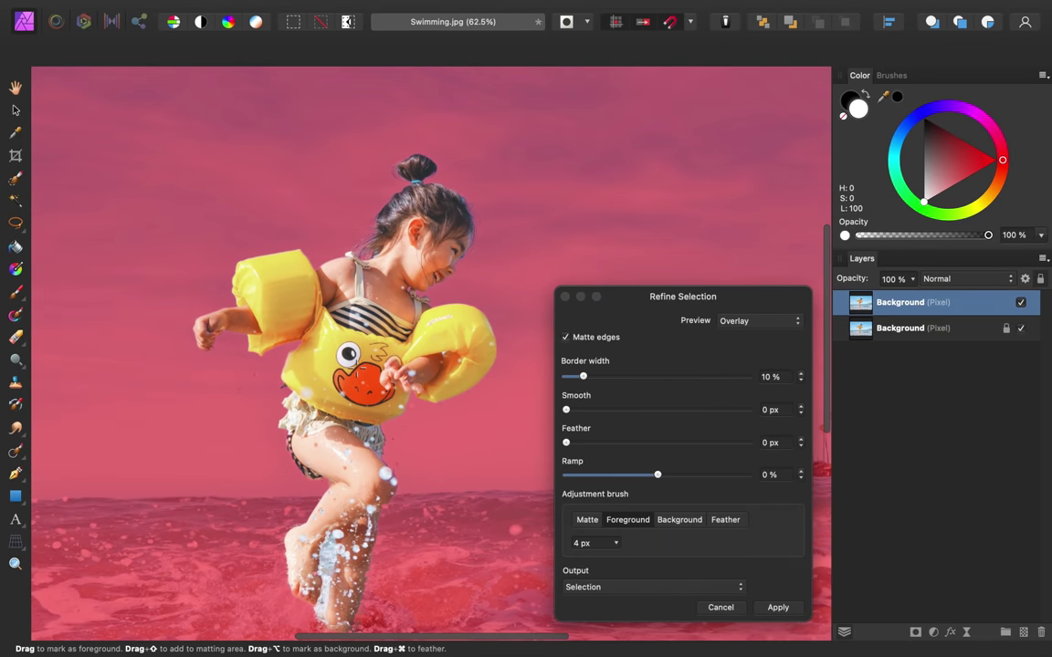
Apply the refined selection, mask the duplicate layer to the girl, and deselect
left_click(778, 608)
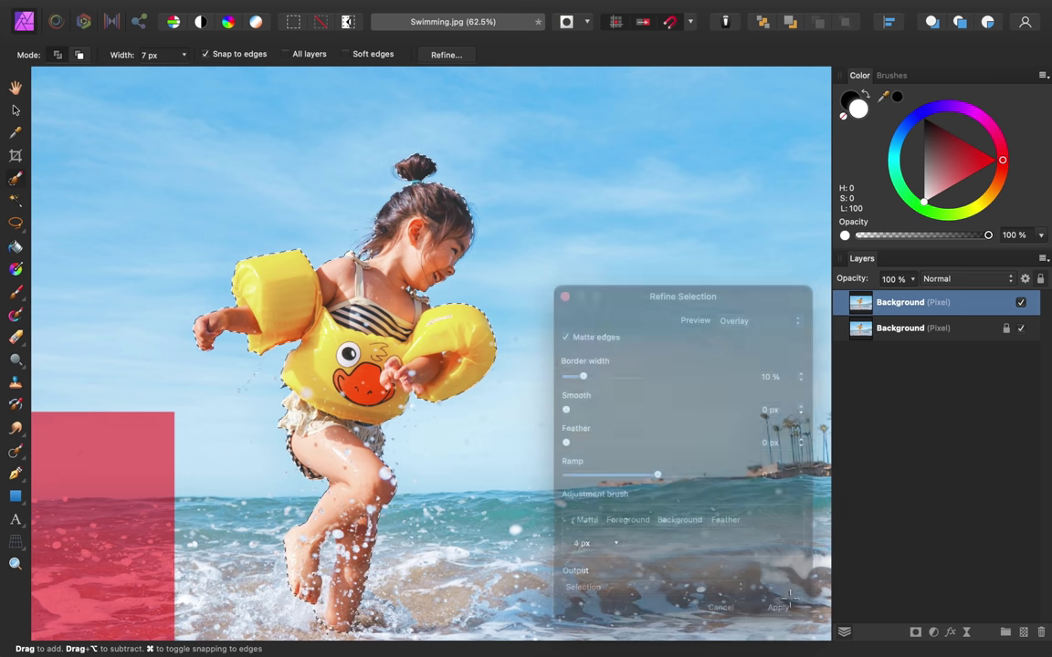
scroll(567, 371, "down", 2)
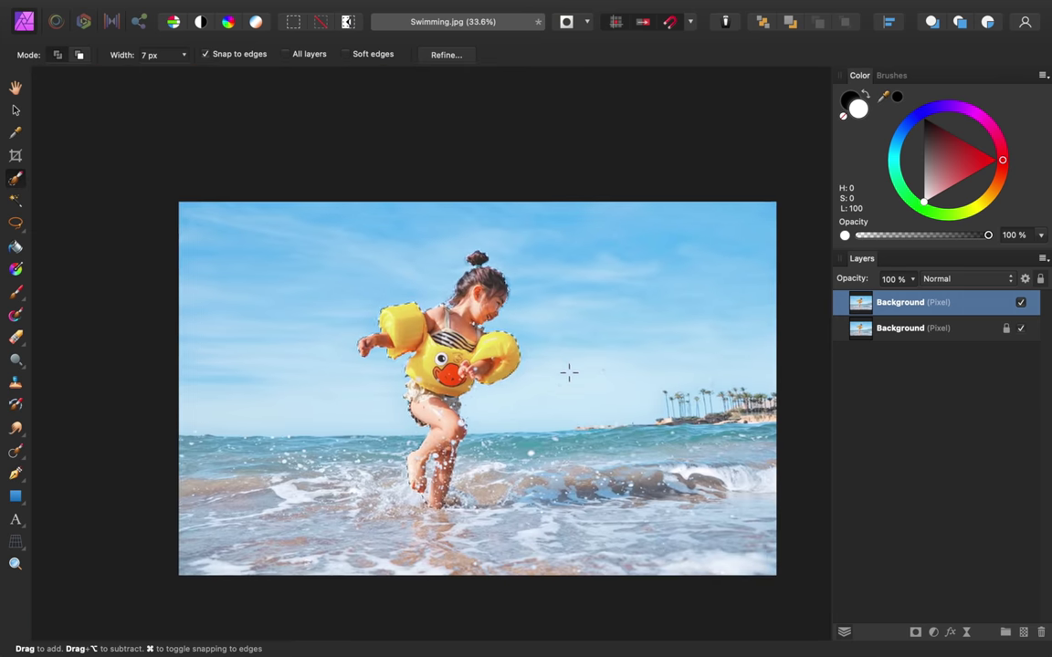
scroll(567, 371, "up", 1)
scroll(569, 370, "left", 2)
scroll(569, 369, "down", 1)
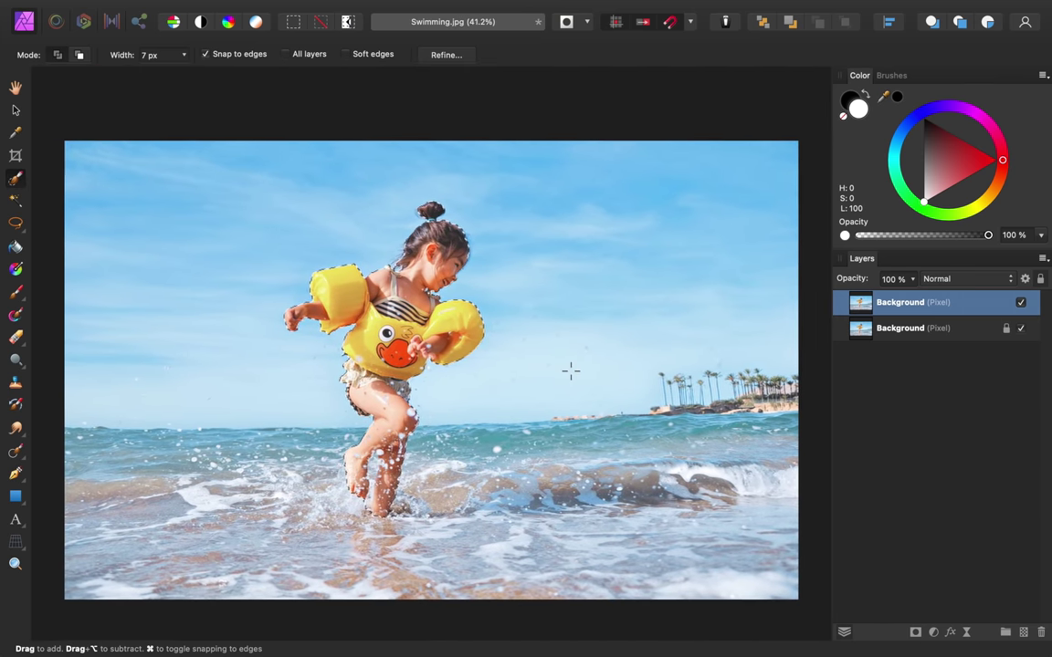
left_click(915, 632)
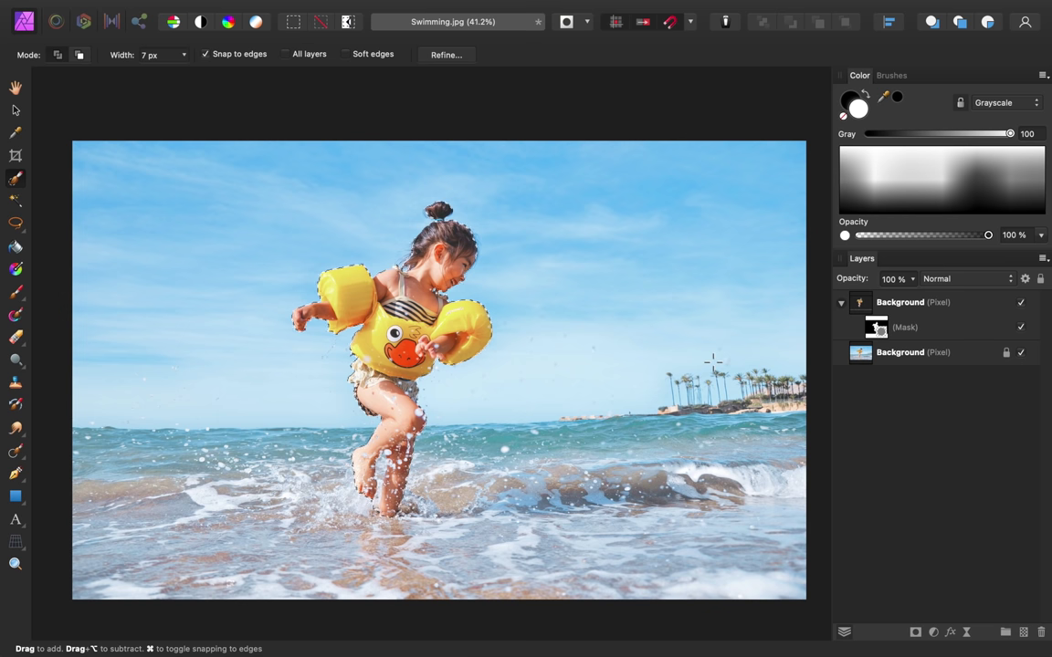
key("super+d")
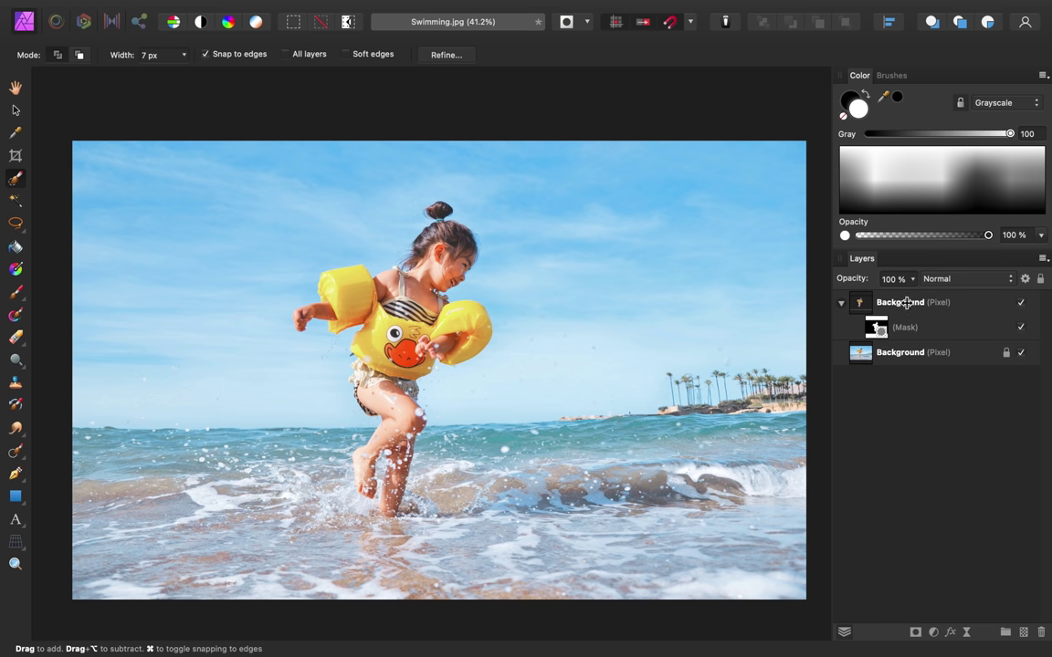
left_click(1019, 355)
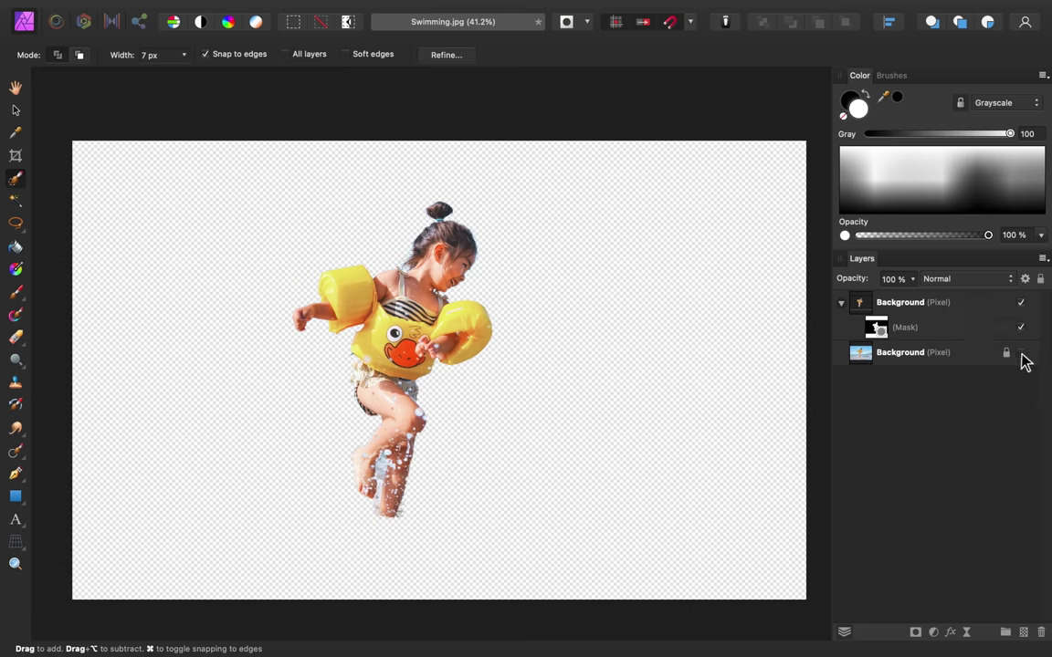
left_click(1021, 355)
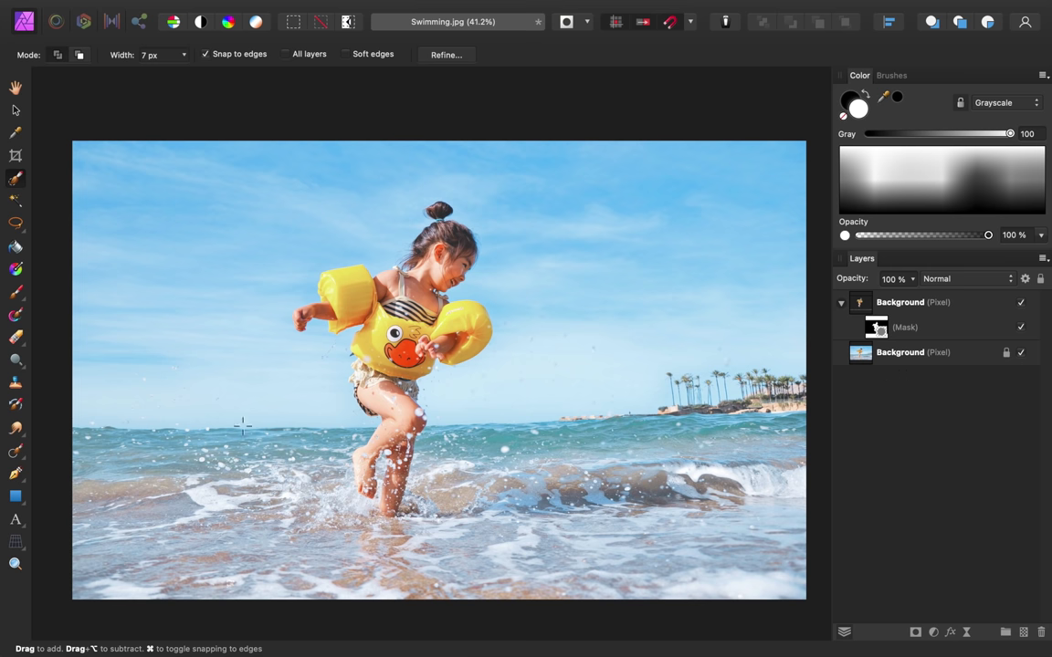
Draw a rectangle from below the girl's shoulders across the lower photo with no fill
left_click(18, 500)
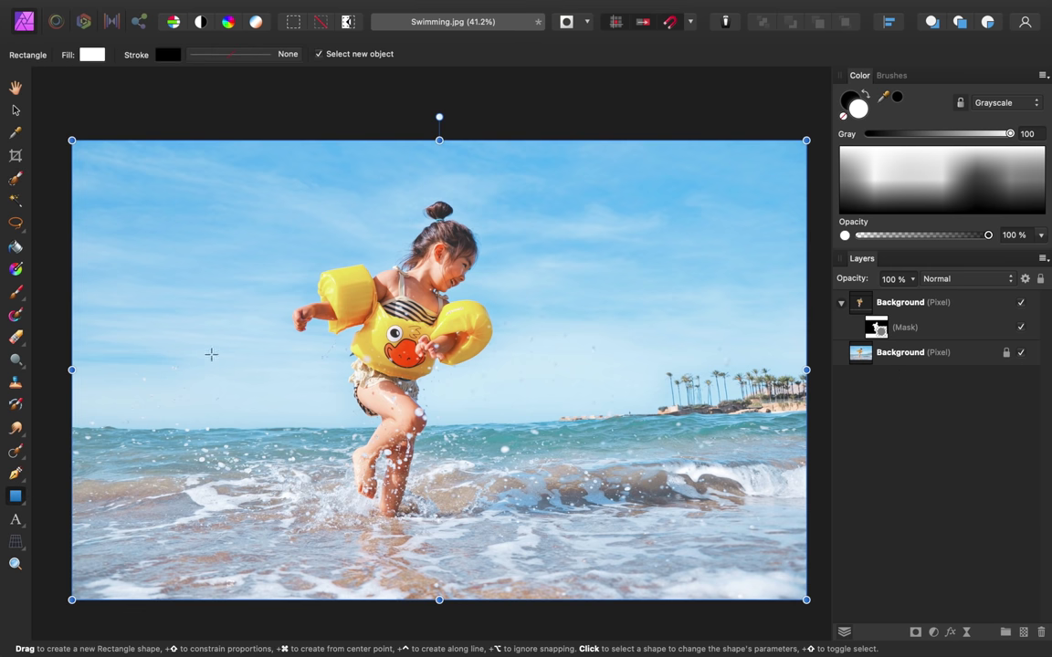
left_click_drag(191, 345, 635, 553)
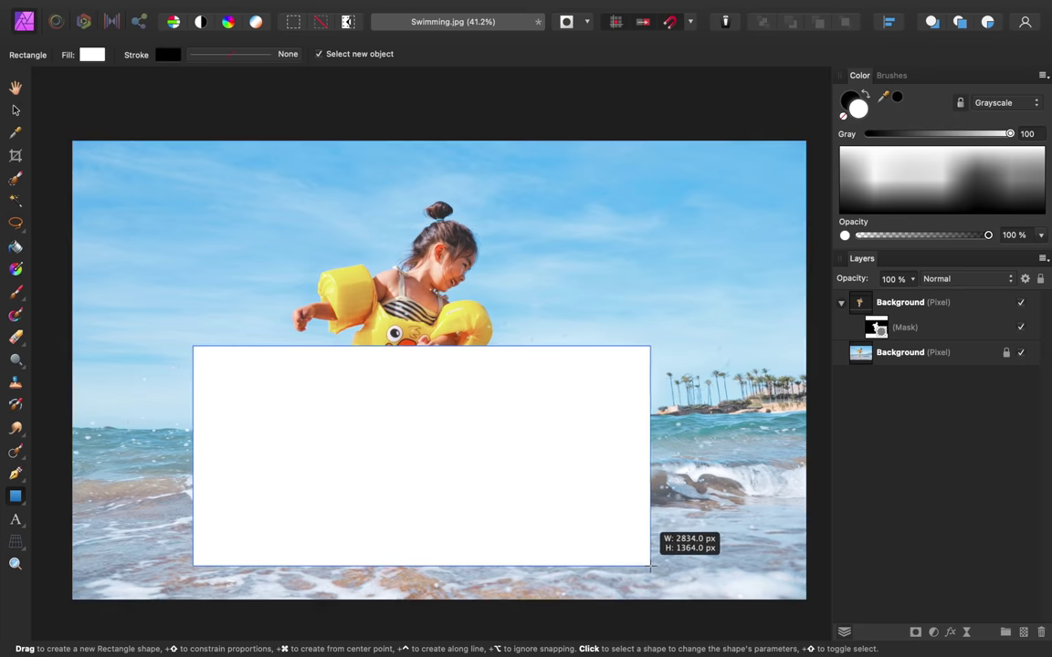
left_click_drag(634, 553, 649, 566)
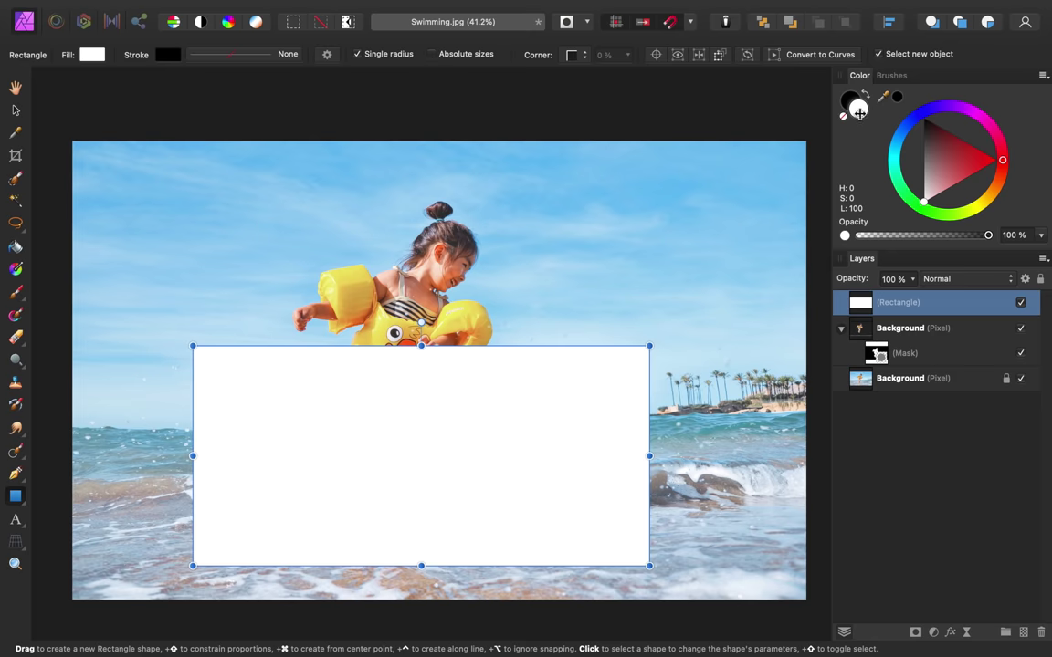
left_click(843, 116)
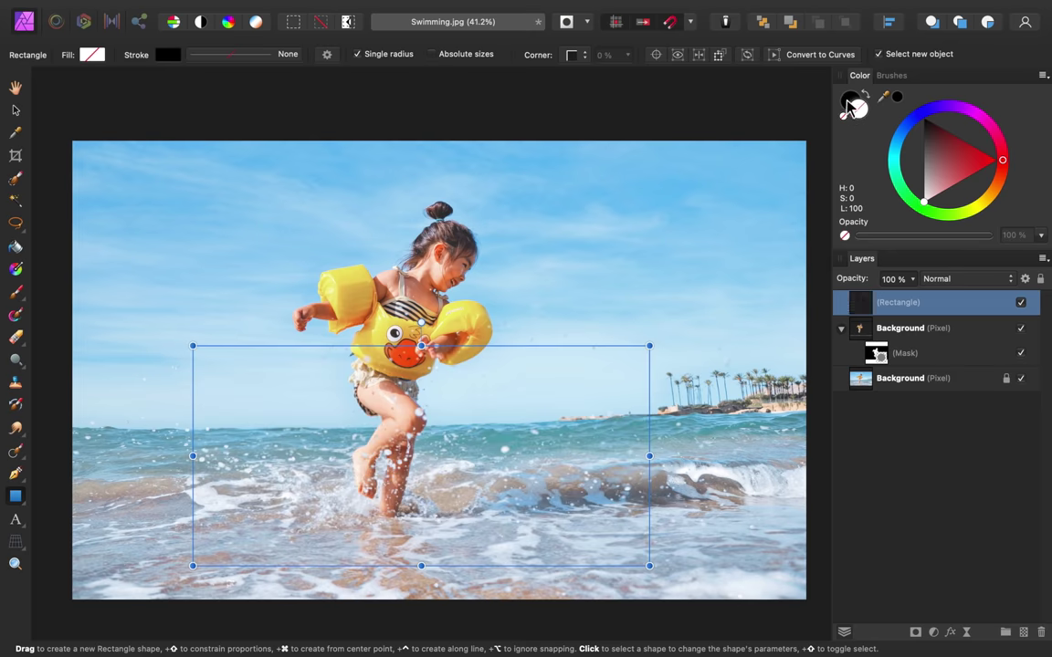
left_click(848, 103)
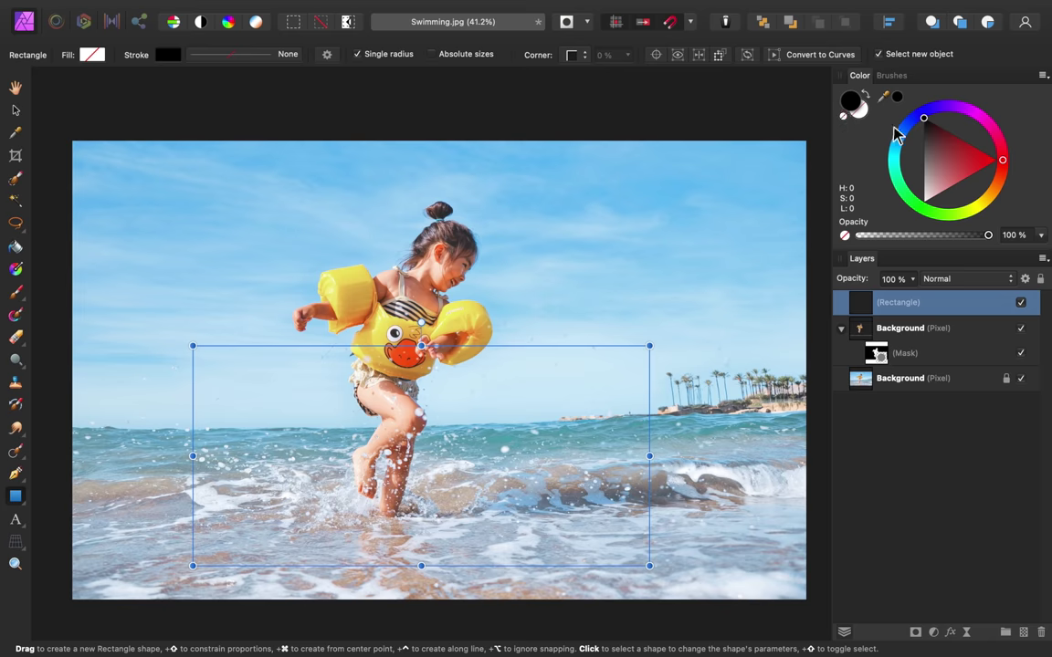
Give the rectangle a white 100 pt stroke and change its corner join style
left_click_drag(940, 169, 924, 222)
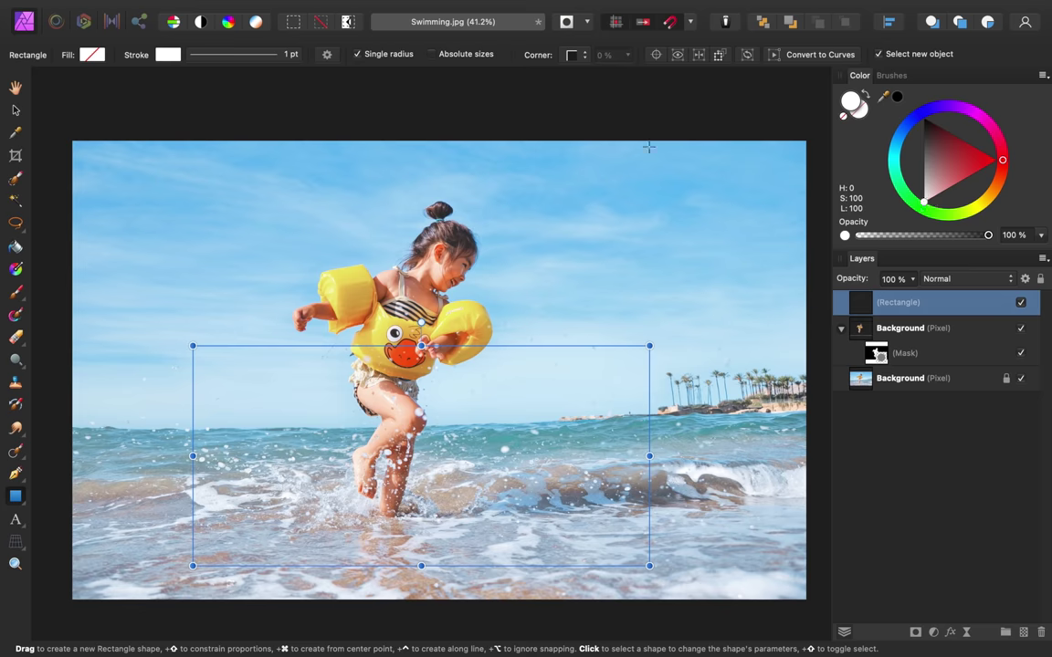
left_click(234, 61)
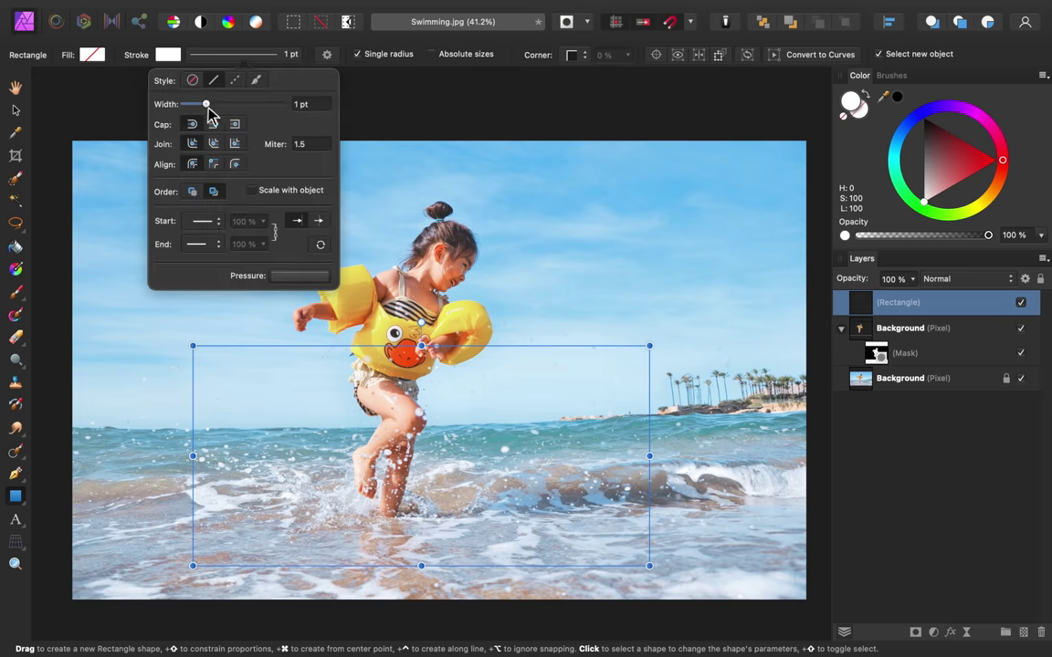
left_click_drag(209, 106, 294, 105)
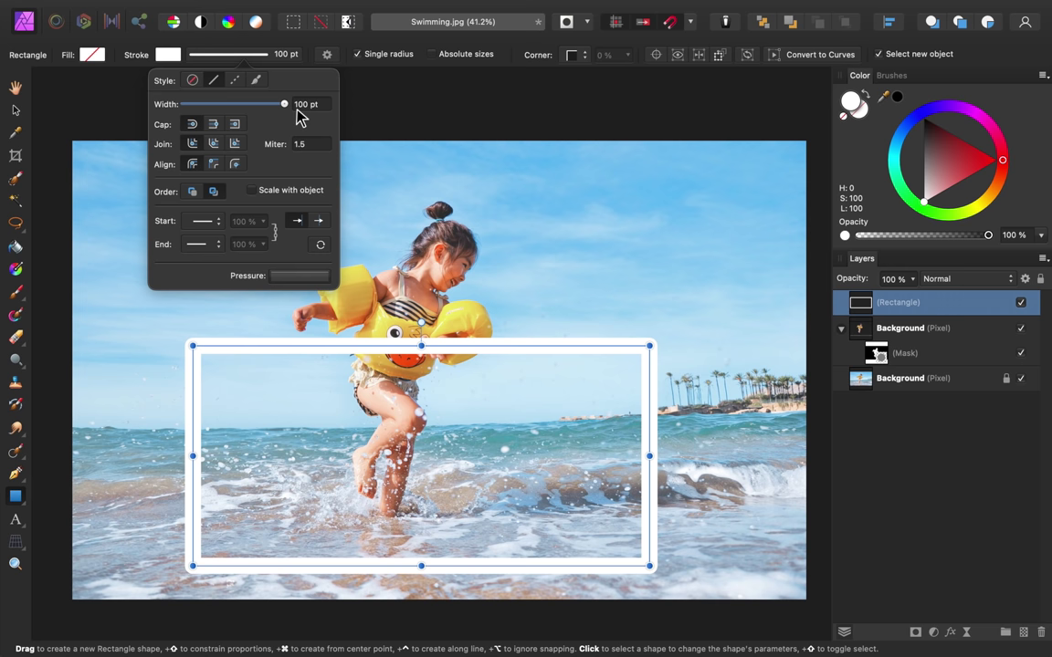
double_click(305, 104)
type("200")
key("Return")
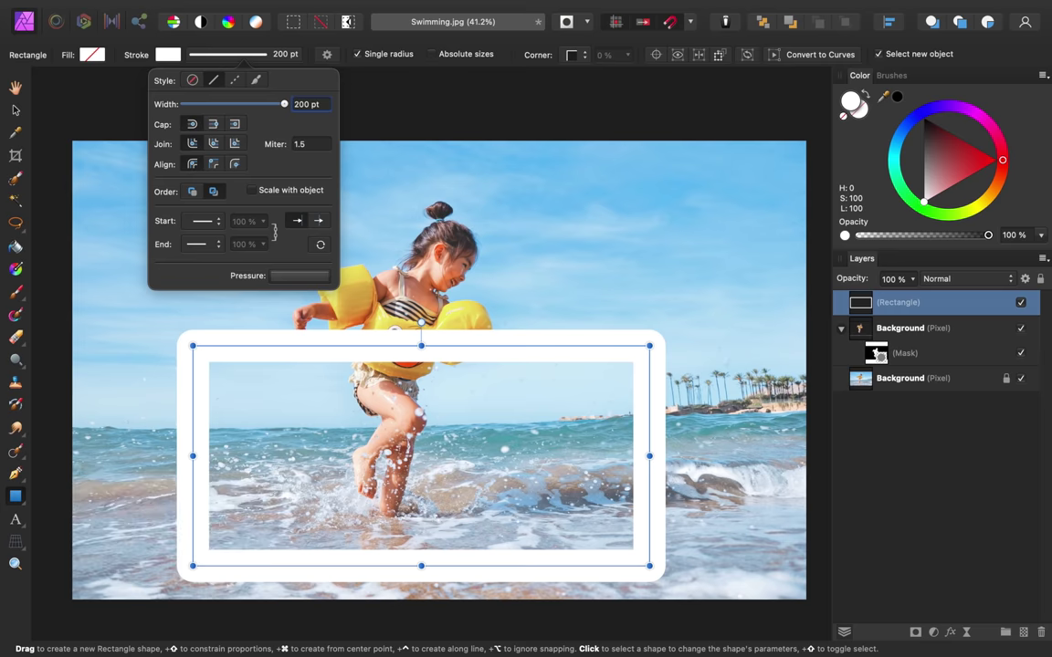
left_click_drag(288, 100, 309, 109)
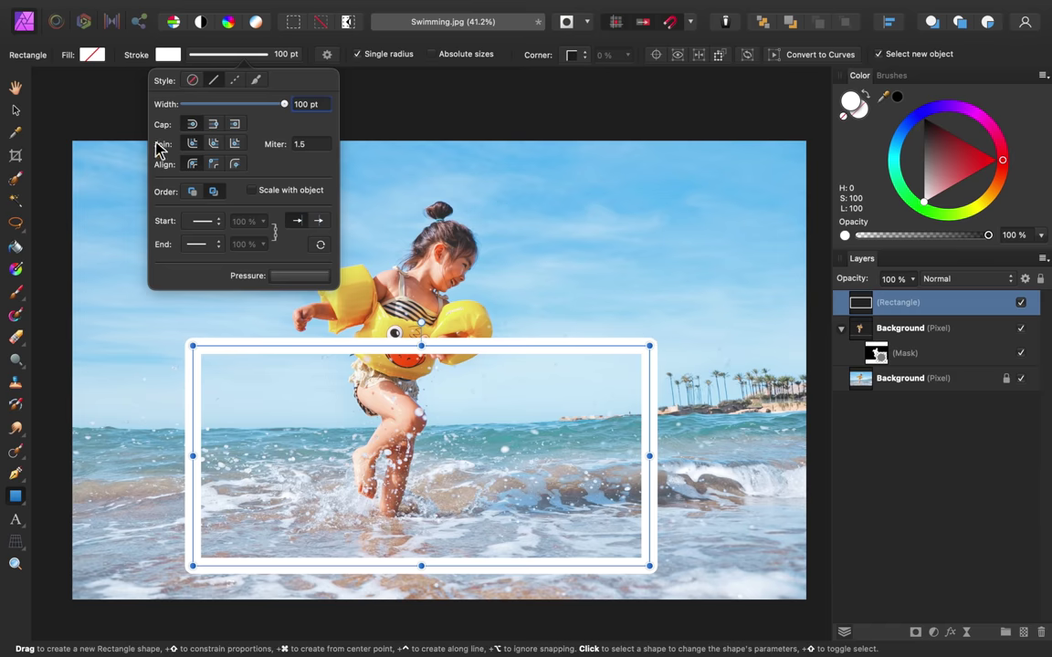
left_click(235, 148)
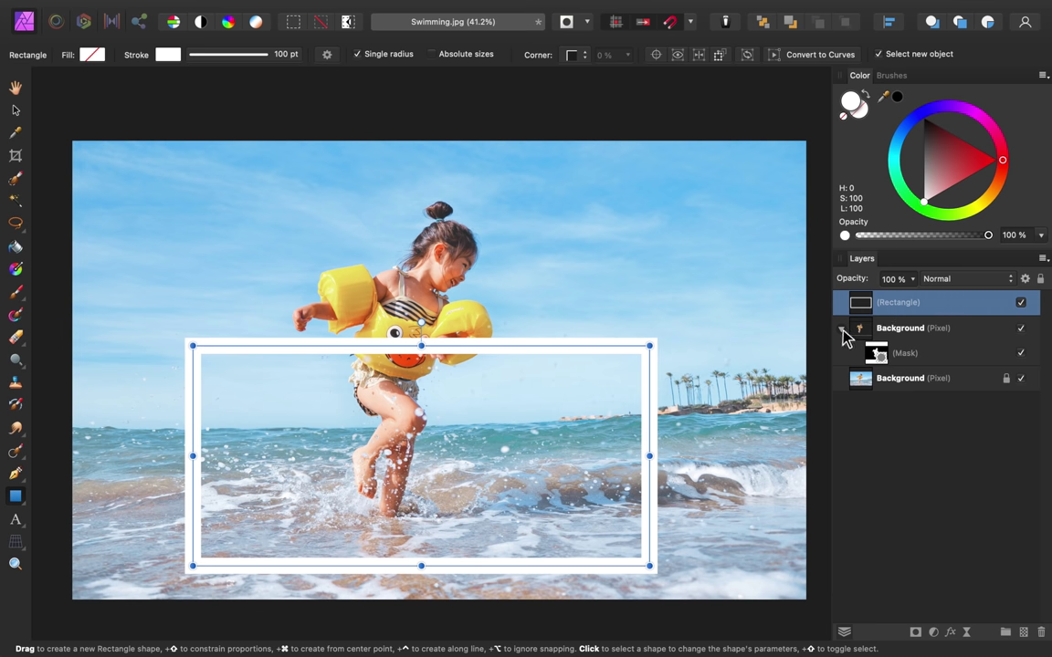
Move the masked girl layer above the rectangle frame, then select the rectangle layer
mouse_move(876, 352)
left_mouse_down()
mouse_move(902, 336)
mouse_move(905, 301)
left_mouse_up()
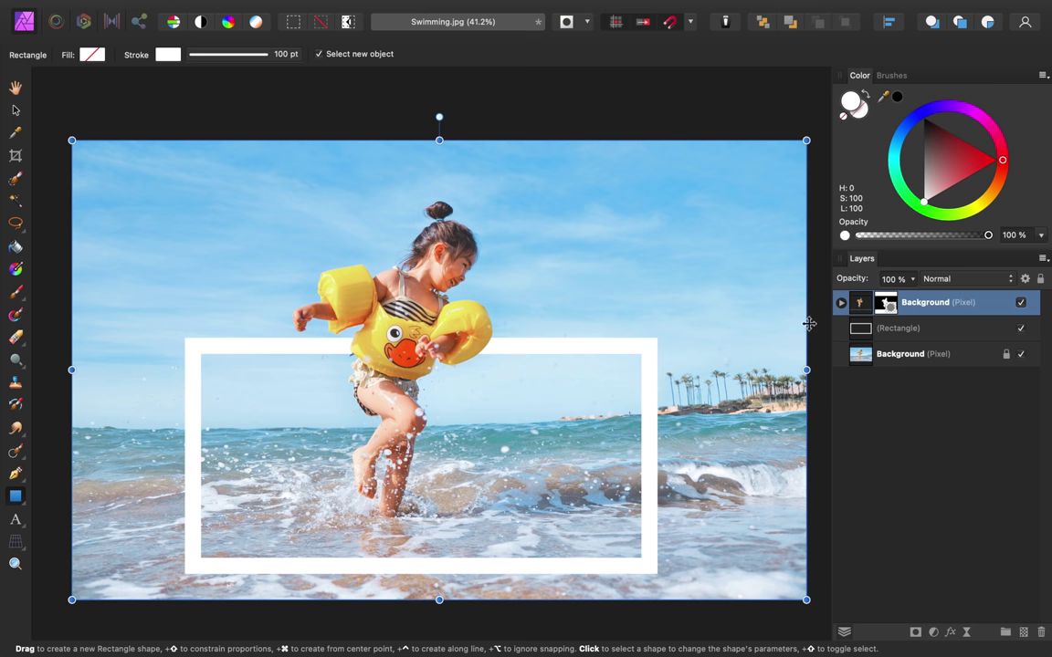
left_click(893, 331)
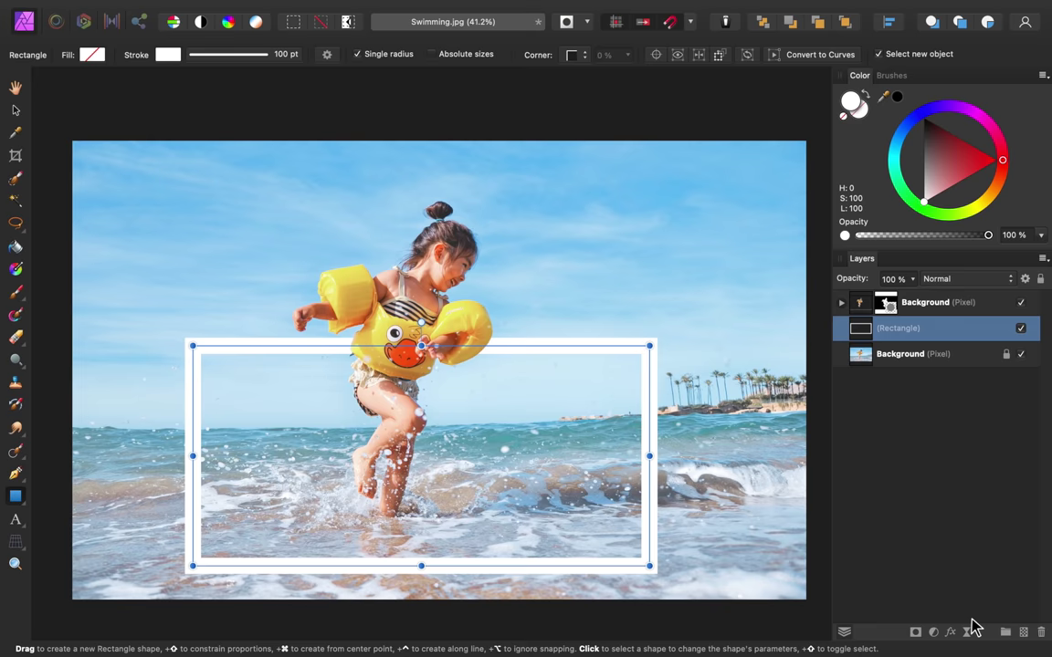
Add a Live Perspective filter to the frame and pull its top corners inward
left_click(968, 632)
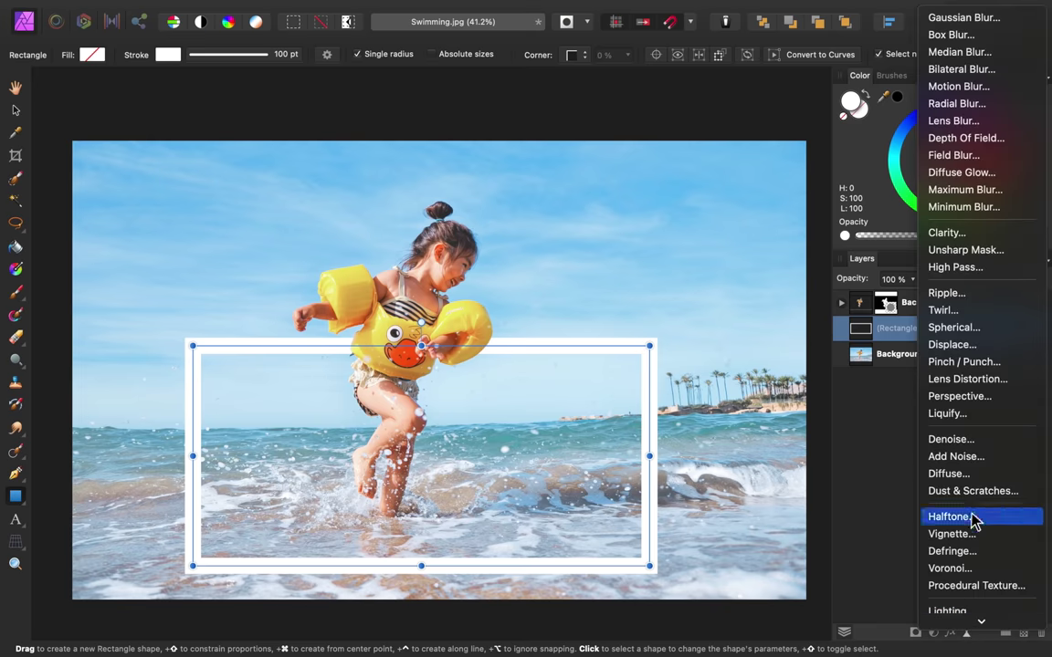
left_click(1003, 396)
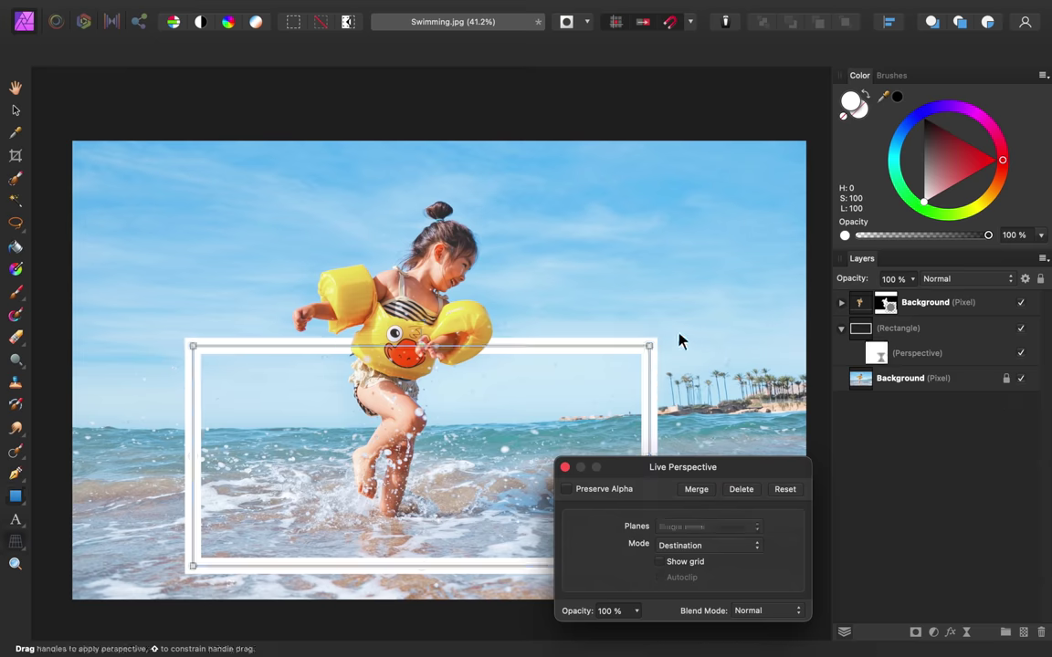
mouse_move(649, 347)
left_mouse_down()
mouse_move(550, 355)
mouse_move(660, 340)
mouse_move(734, 235)
mouse_move(633, 331)
mouse_move(651, 351)
mouse_move(678, 300)
mouse_move(744, 249)
mouse_move(665, 341)
mouse_move(578, 337)
mouse_move(603, 355)
left_mouse_up()
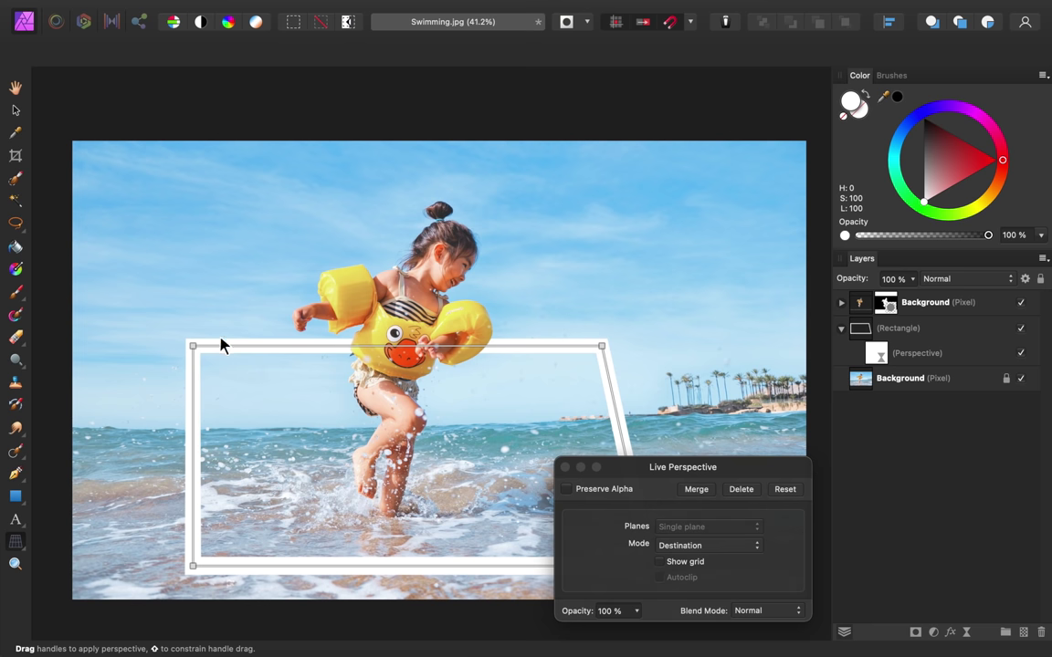
left_click_drag(193, 348, 270, 353)
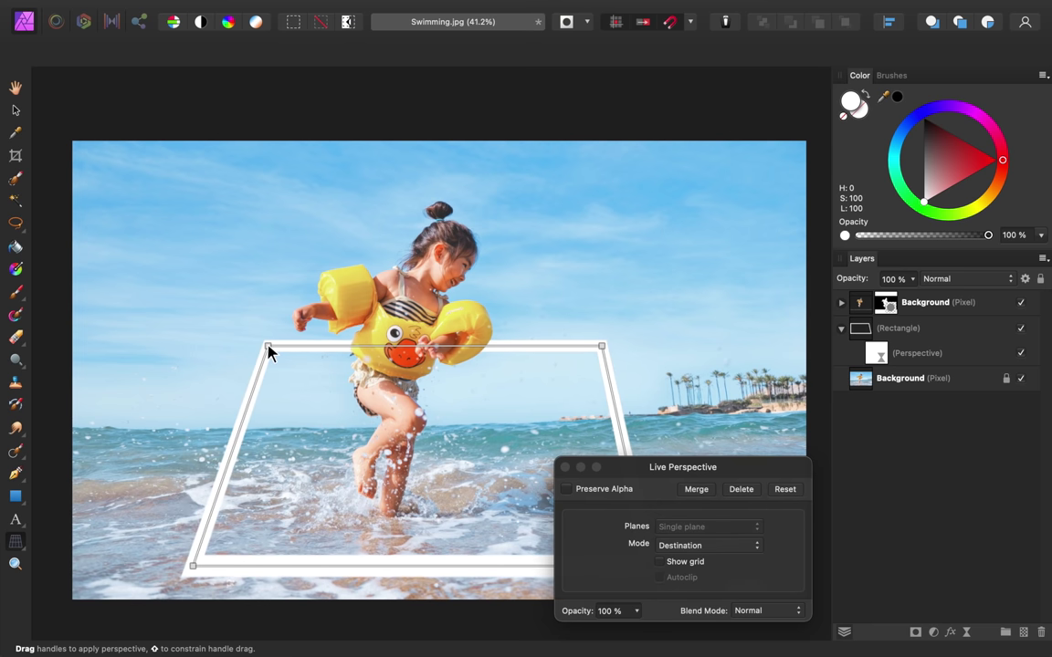
scroll(533, 407, "down", 5)
scroll(533, 406, "right", 4)
left_click_drag(518, 260, 494, 261)
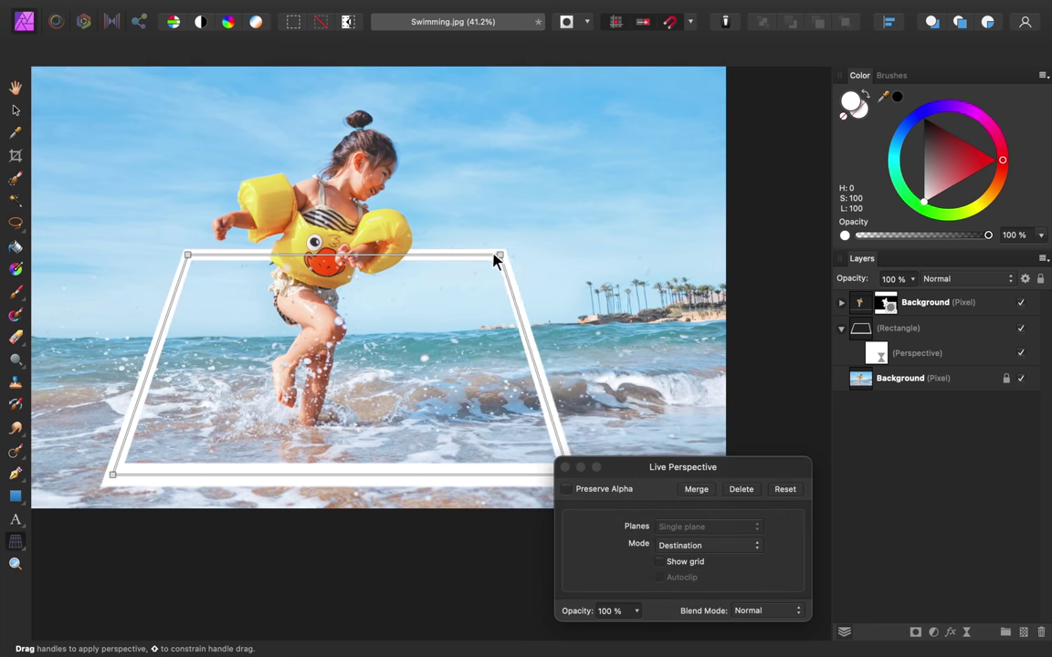
Fine-tune the frame's bottom-right, top-right and top-left perspective corners
scroll(497, 404, "down", 5)
scroll(498, 404, "left", 1)
left_click_drag(578, 392, 549, 394)
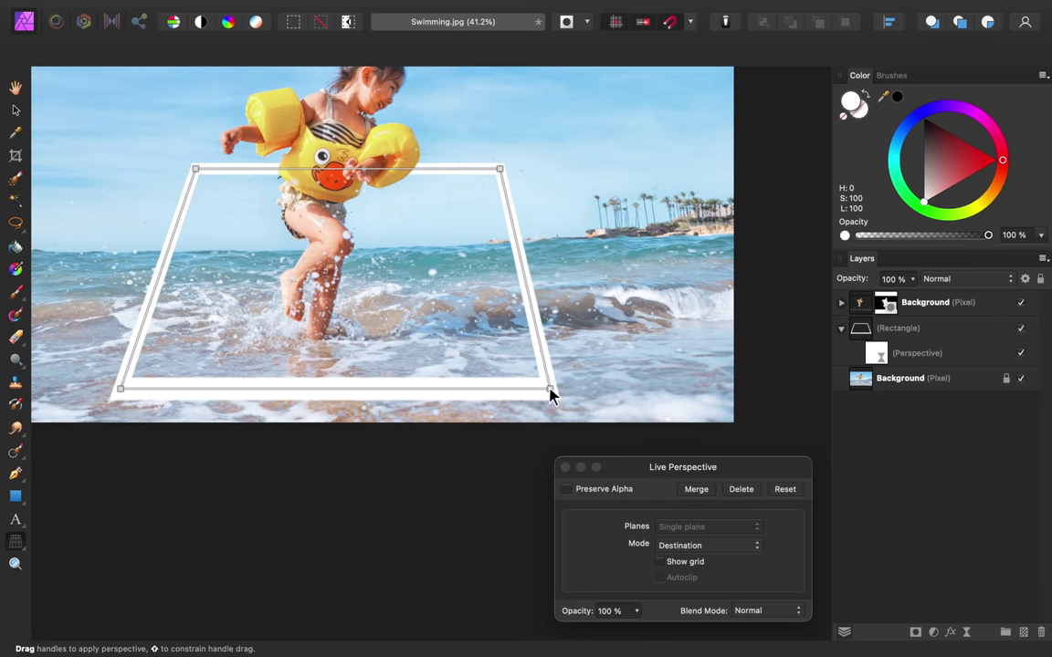
scroll(552, 395, "up", 2)
scroll(551, 395, "left", 3)
scroll(553, 396, "left", 2)
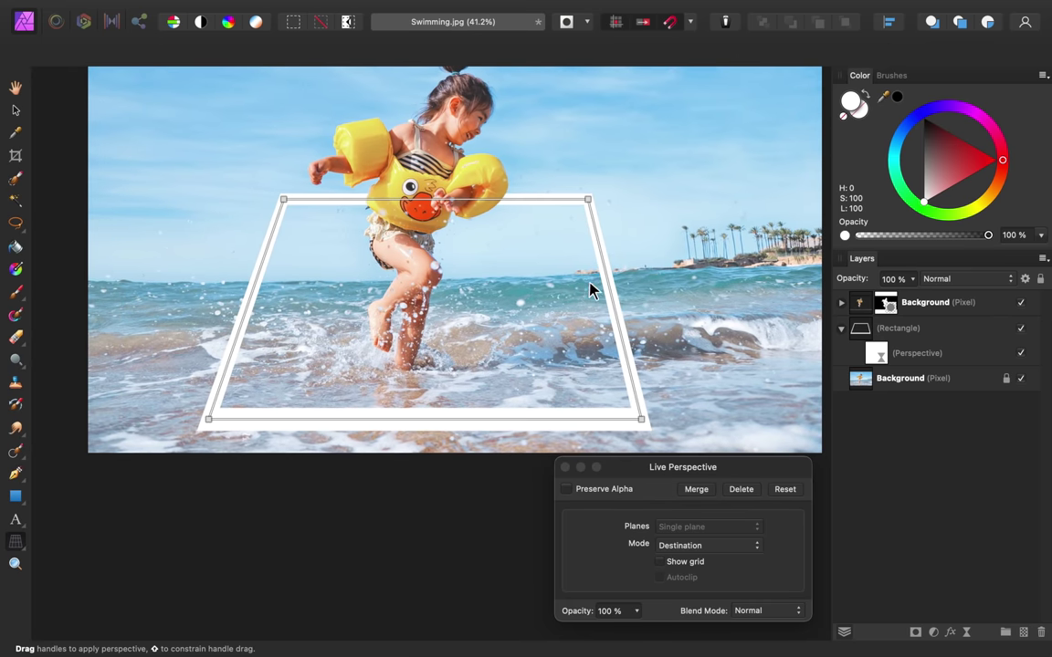
left_click_drag(586, 202, 581, 202)
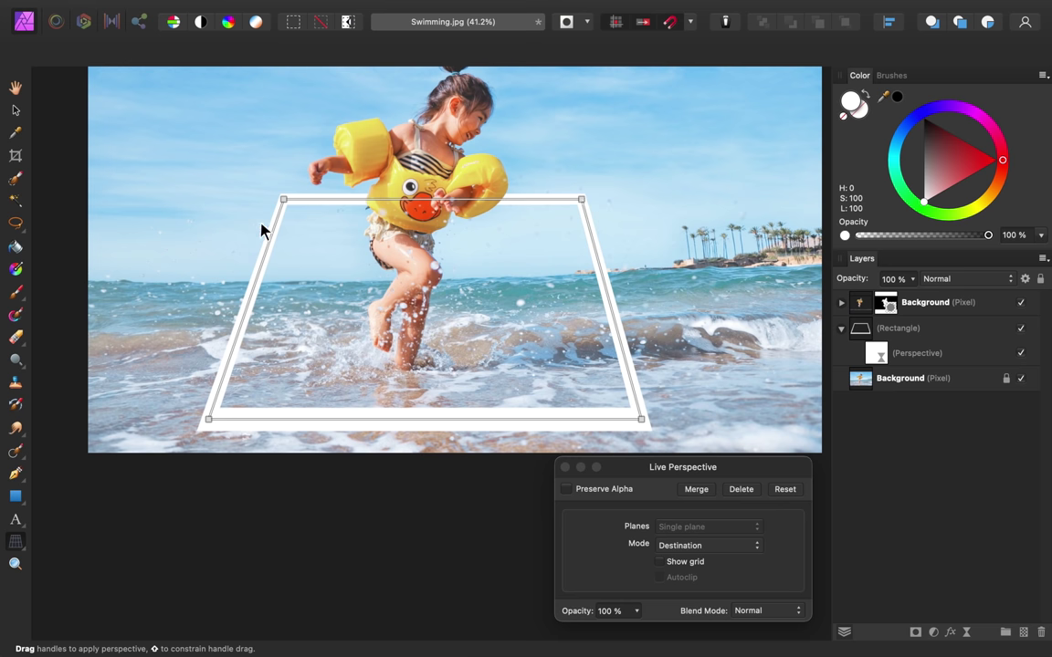
left_click_drag(282, 201, 277, 201)
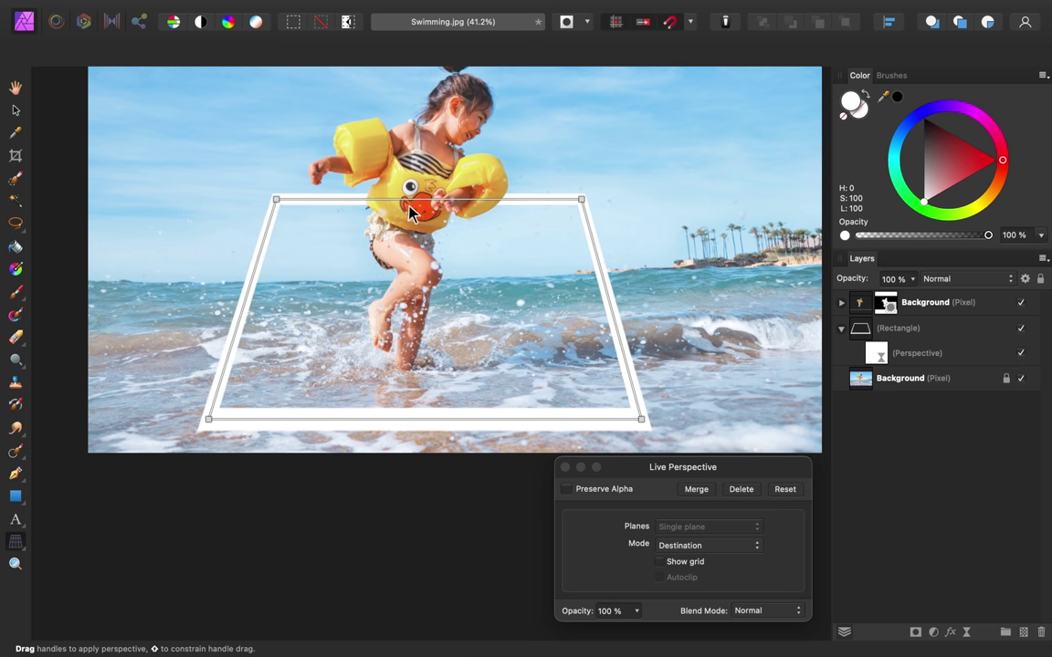
scroll(473, 276, "up", 2)
scroll(473, 276, "left", 3)
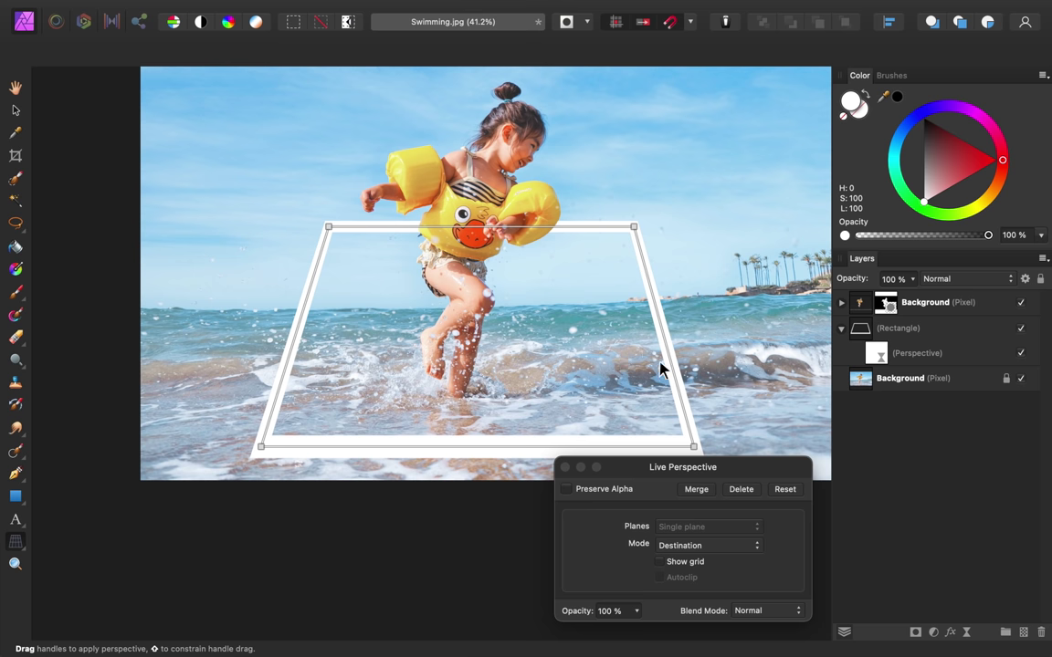
Finish the Live Perspective adjustment and select the beach photo layer
left_click(565, 469)
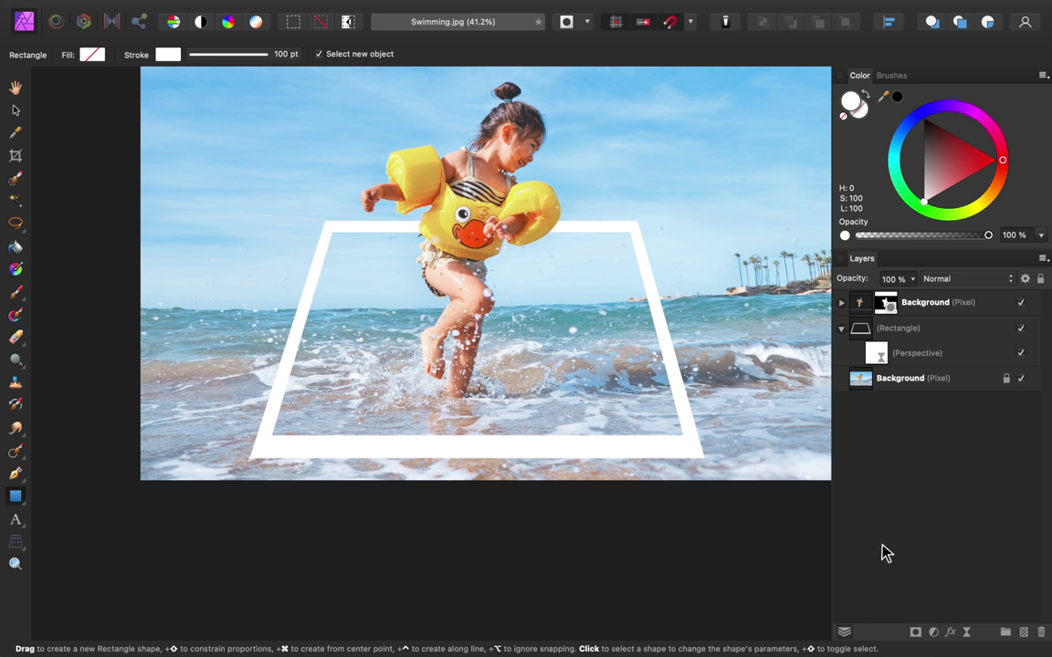
left_click(901, 381)
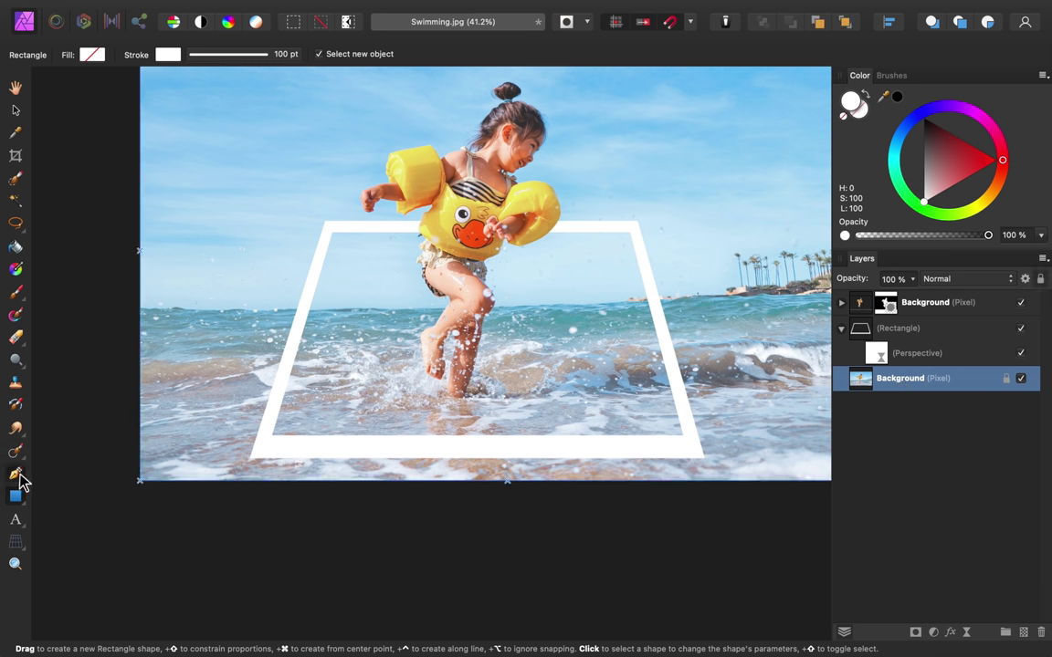
key("p")
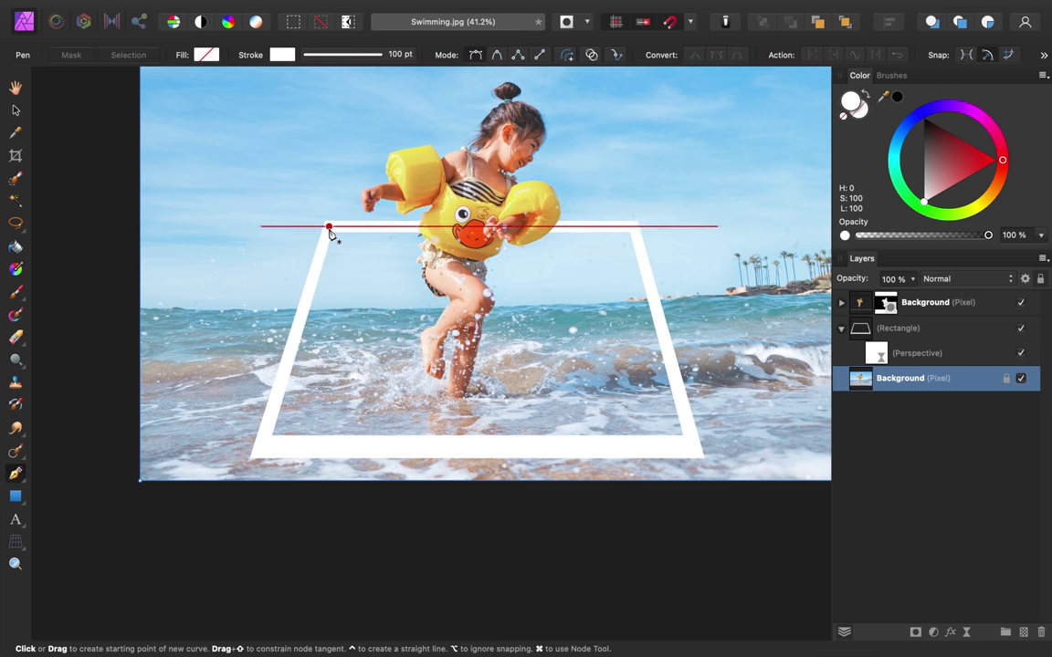
Trace a closed Pen path around the frame's four outer corners with a 0 pt stroke
left_click(329, 226)
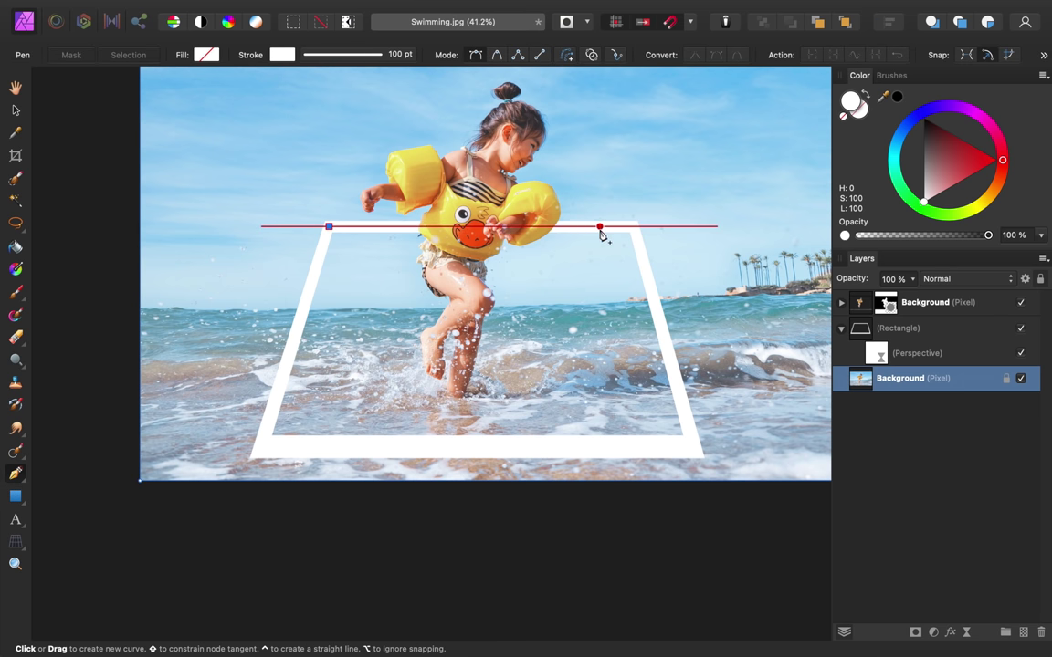
left_click(633, 227)
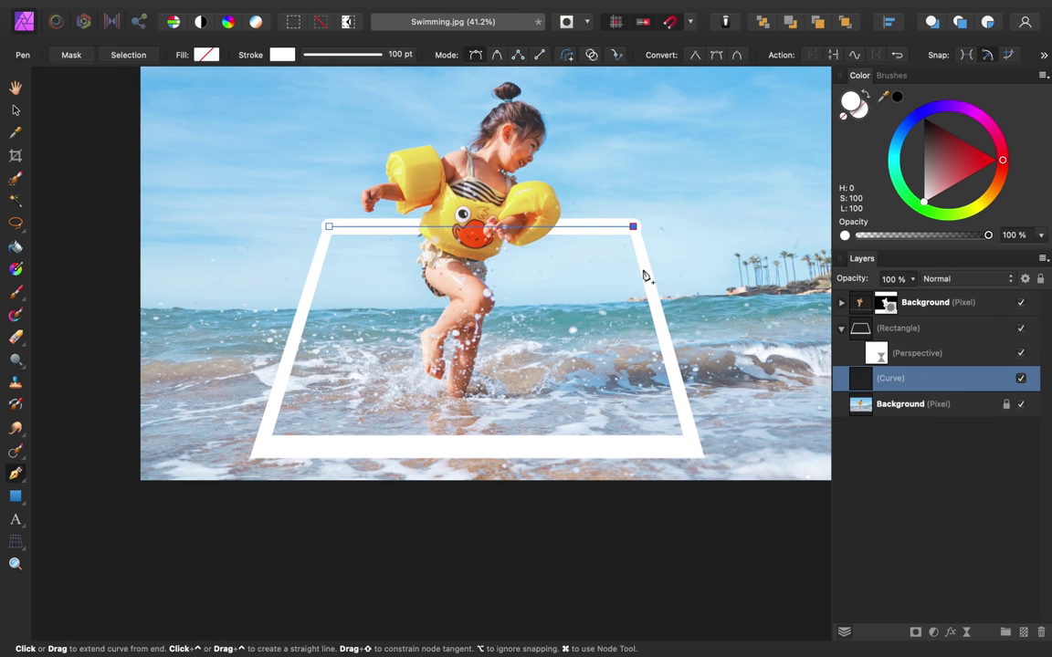
left_click(692, 449)
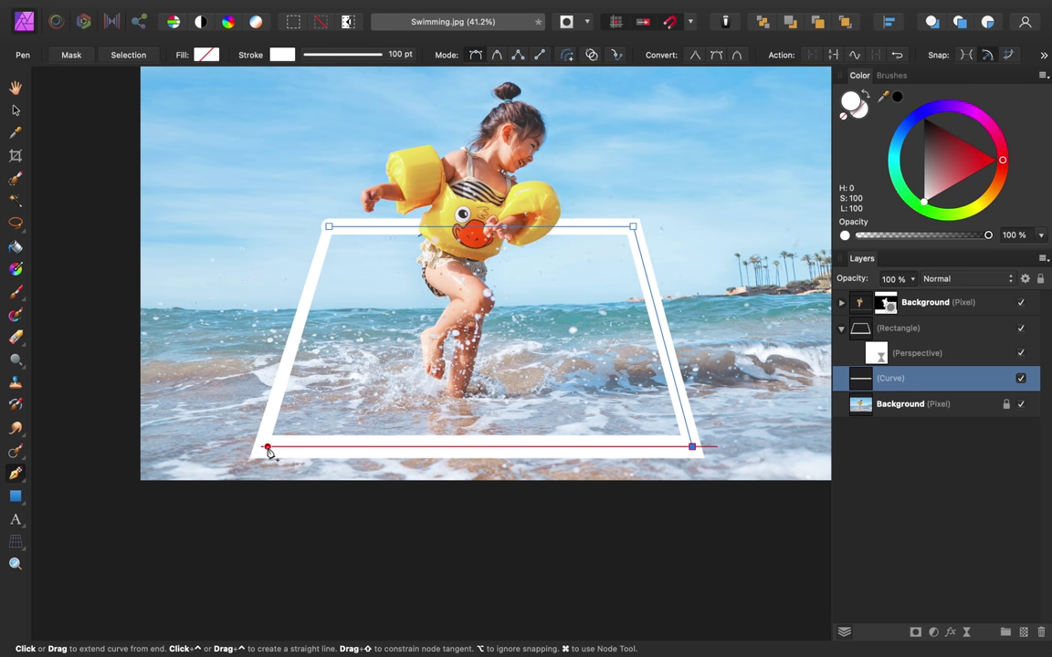
left_click(261, 448)
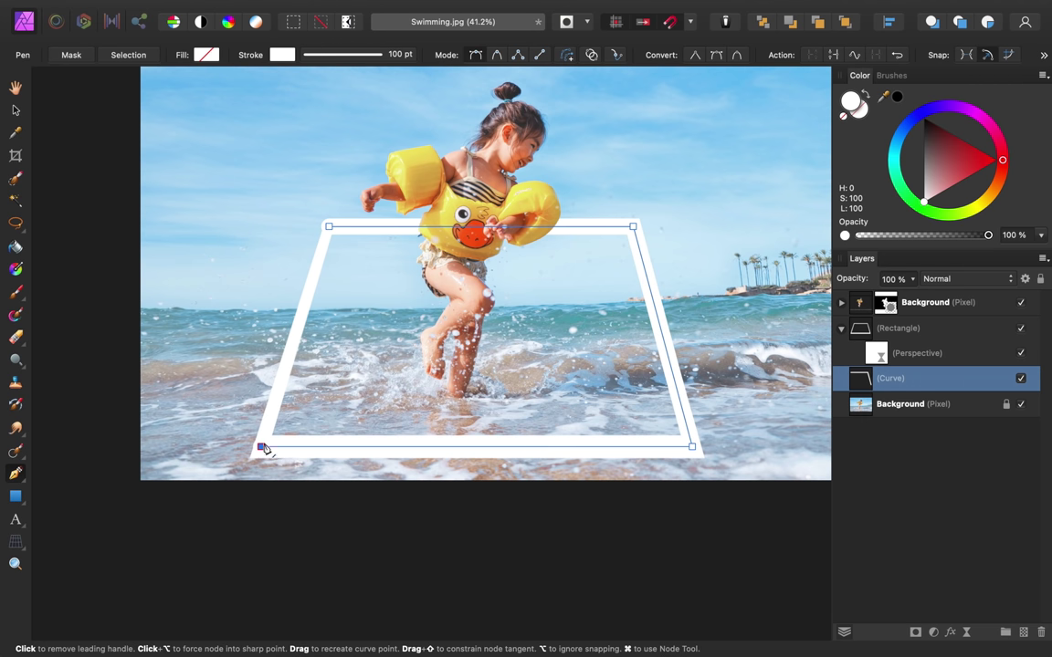
left_click(328, 228)
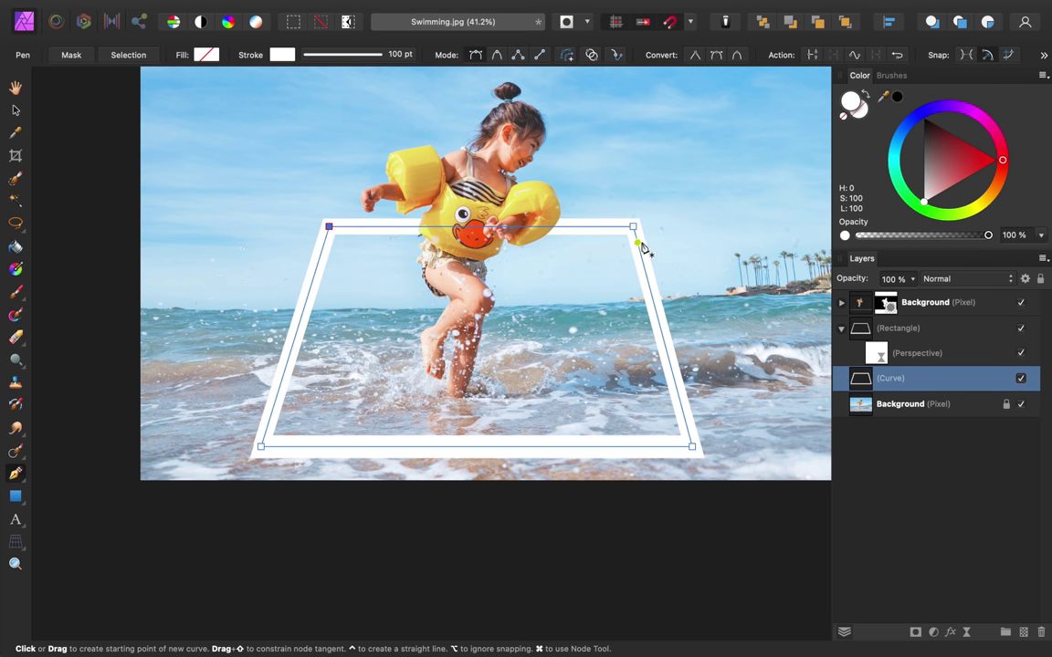
left_click(347, 59)
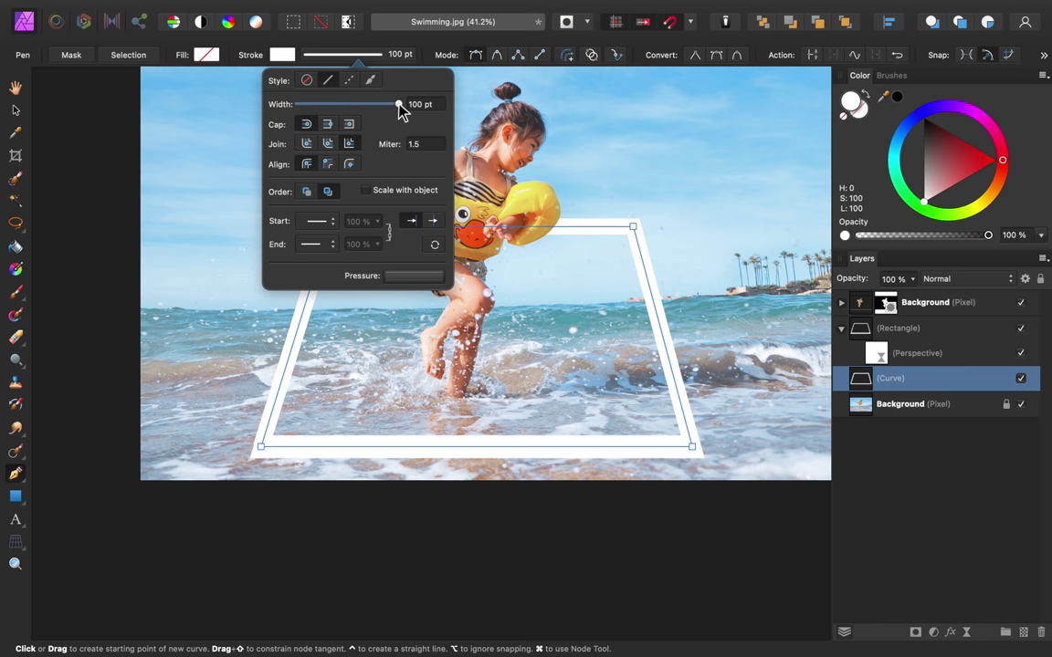
left_click_drag(399, 104, 261, 108)
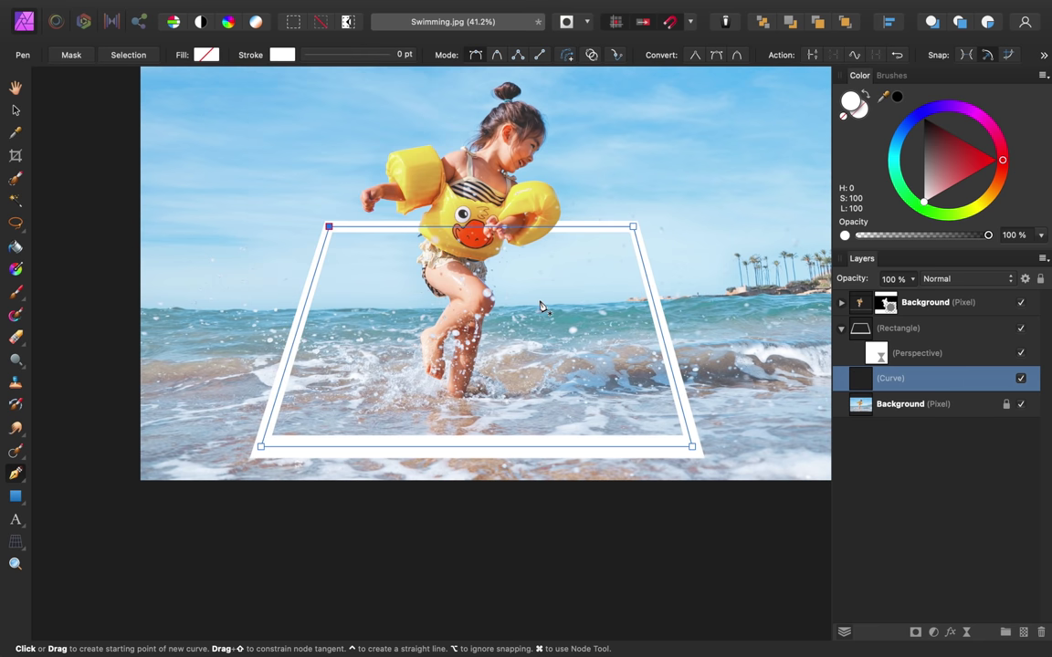
Convert the frame path to a selection, mask the beach photo with it, deselect, and collapse the layer
left_click(140, 58)
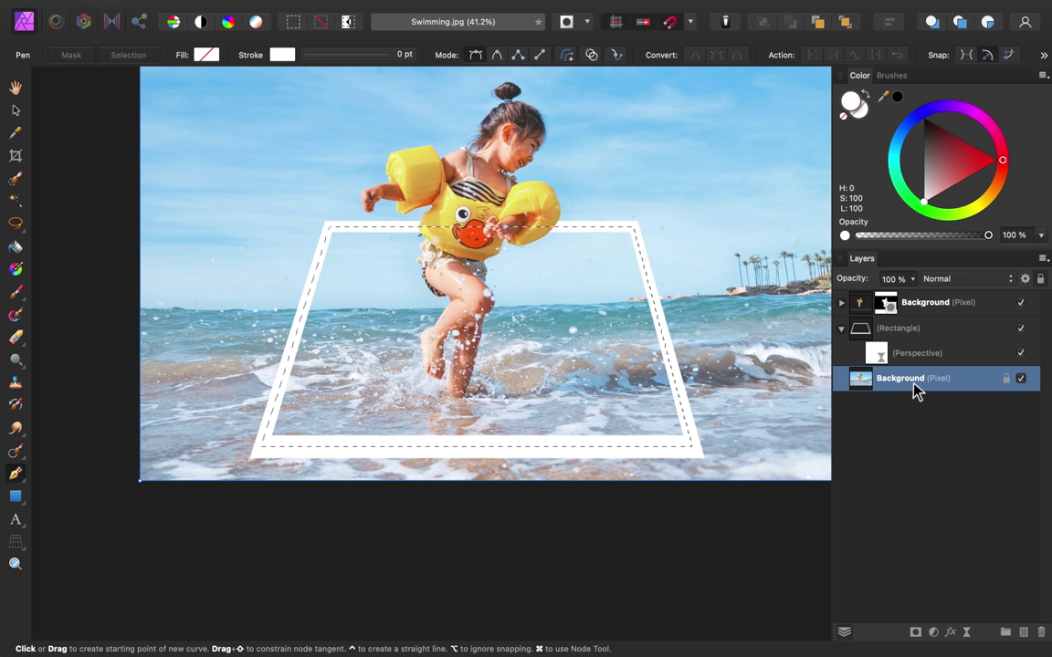
left_click(916, 632)
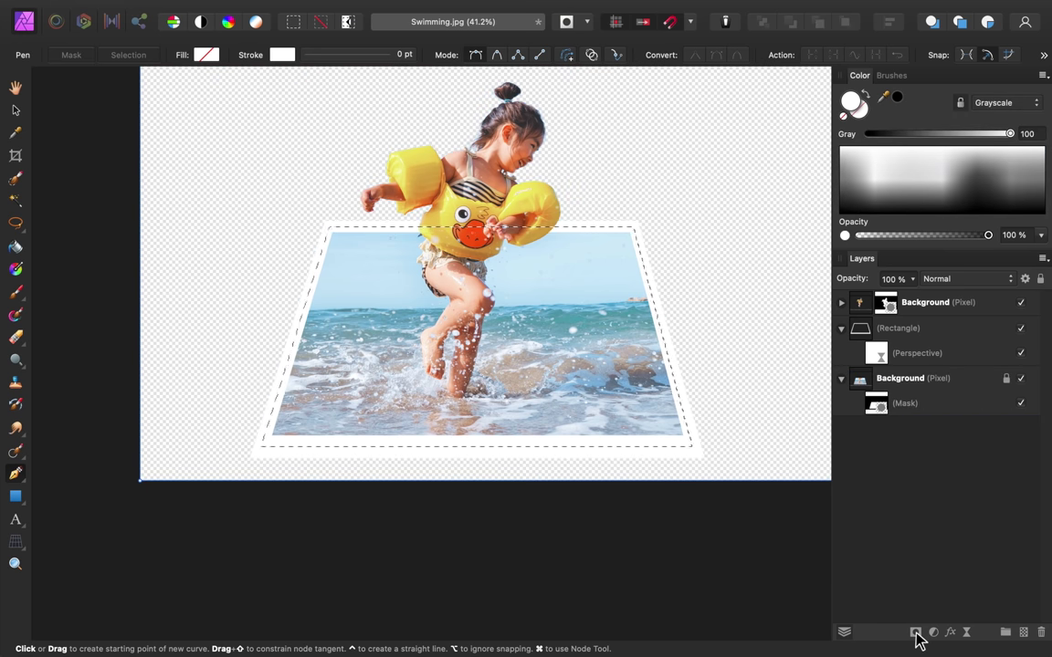
key("super+d")
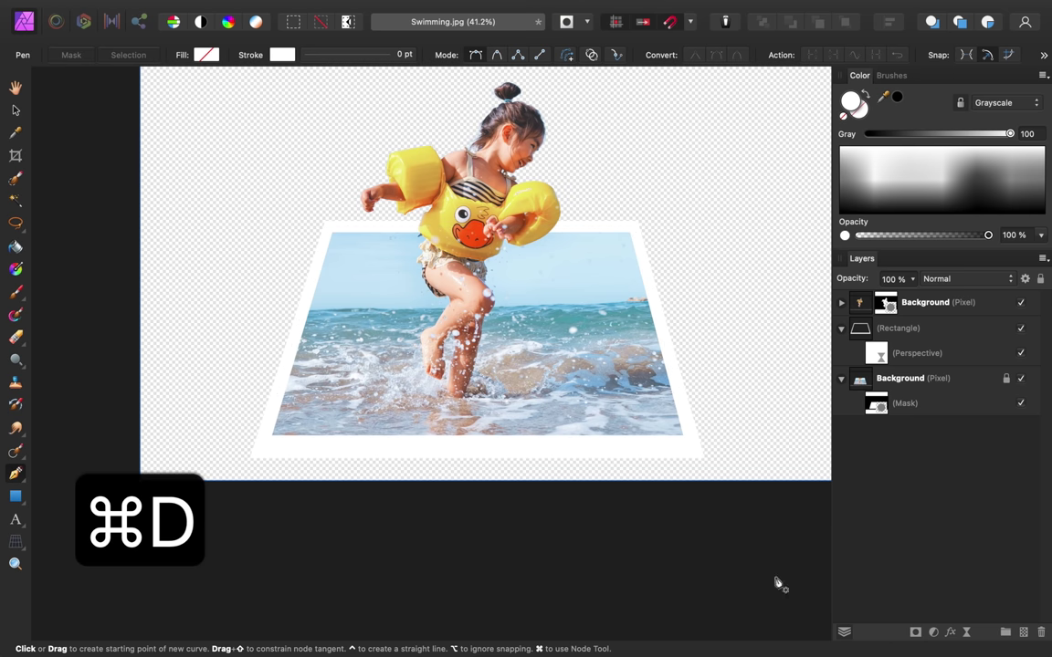
scroll(528, 454, "up", 3)
scroll(528, 453, "right", 3)
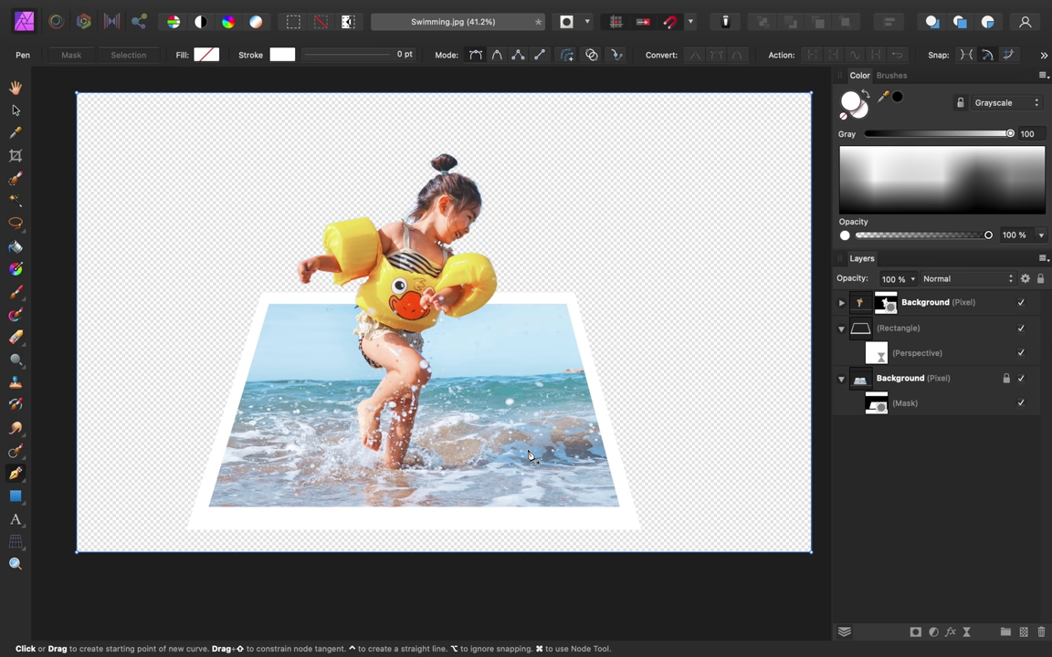
left_click(841, 378)
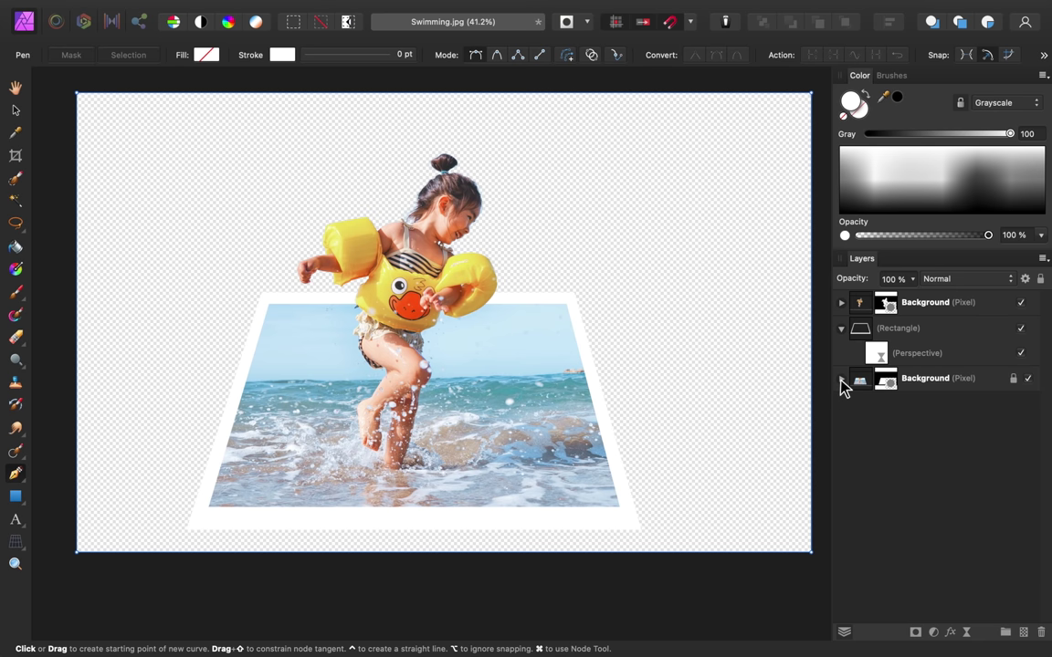
left_click(913, 379)
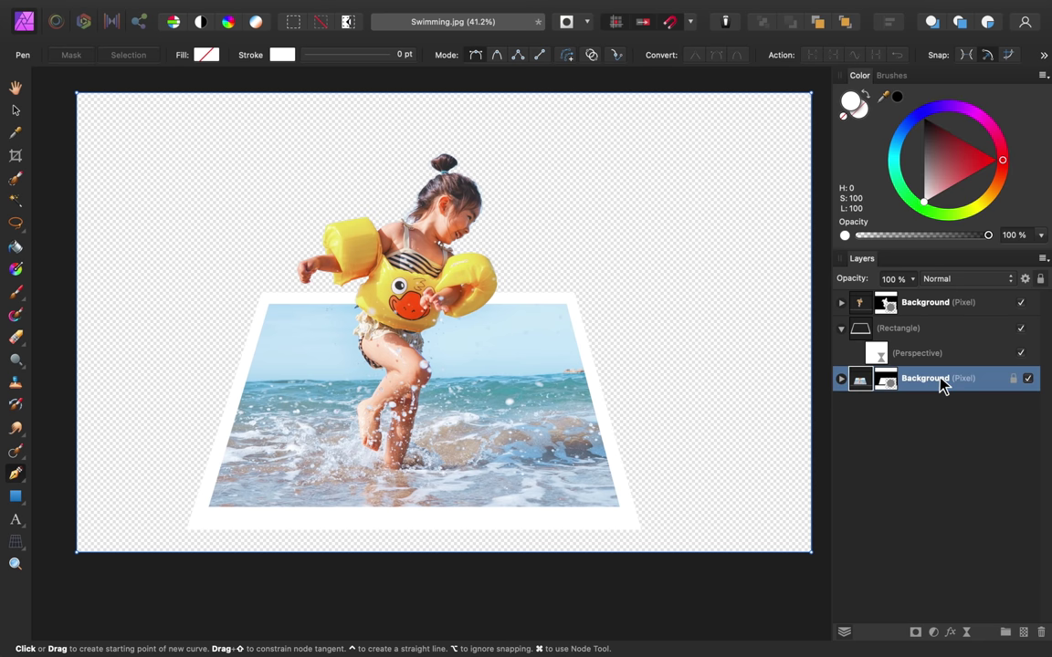
Enable the Outer Shadow layer effect and set rough radius, offset and intensity values
left_click(949, 632)
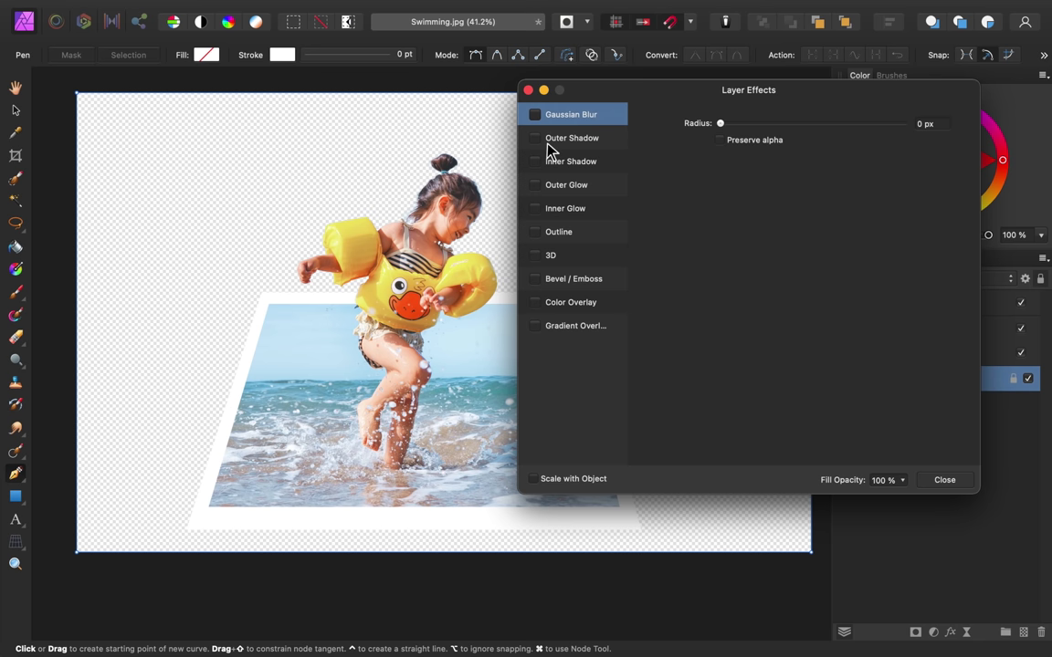
left_click(576, 144)
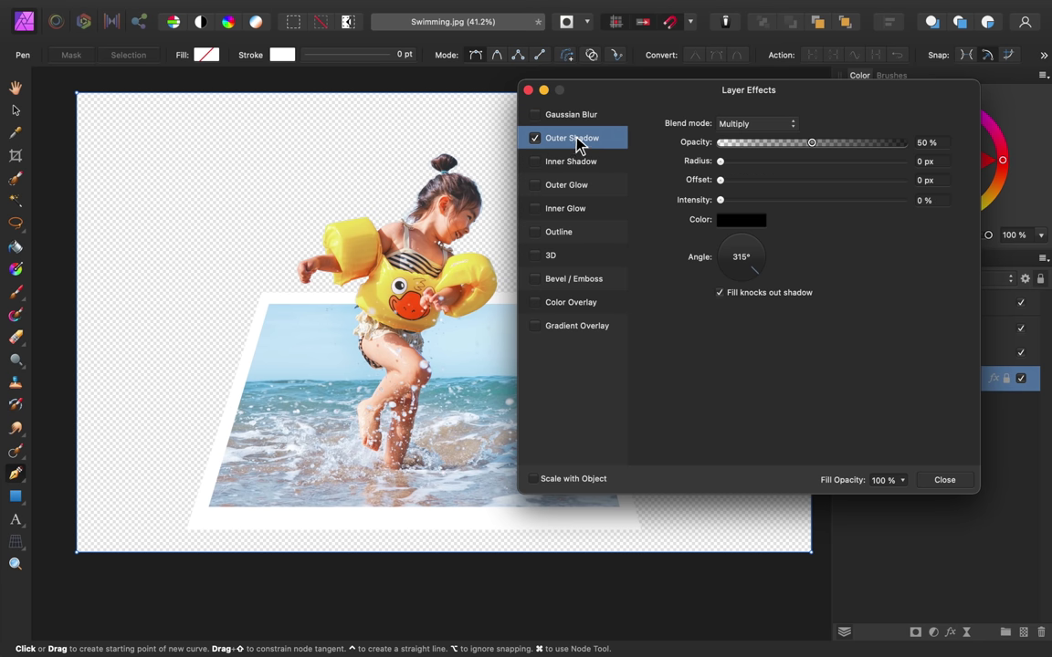
left_click(535, 139)
left_click(535, 139)
left_click_drag(720, 161, 867, 172)
left_click_drag(721, 180, 957, 189)
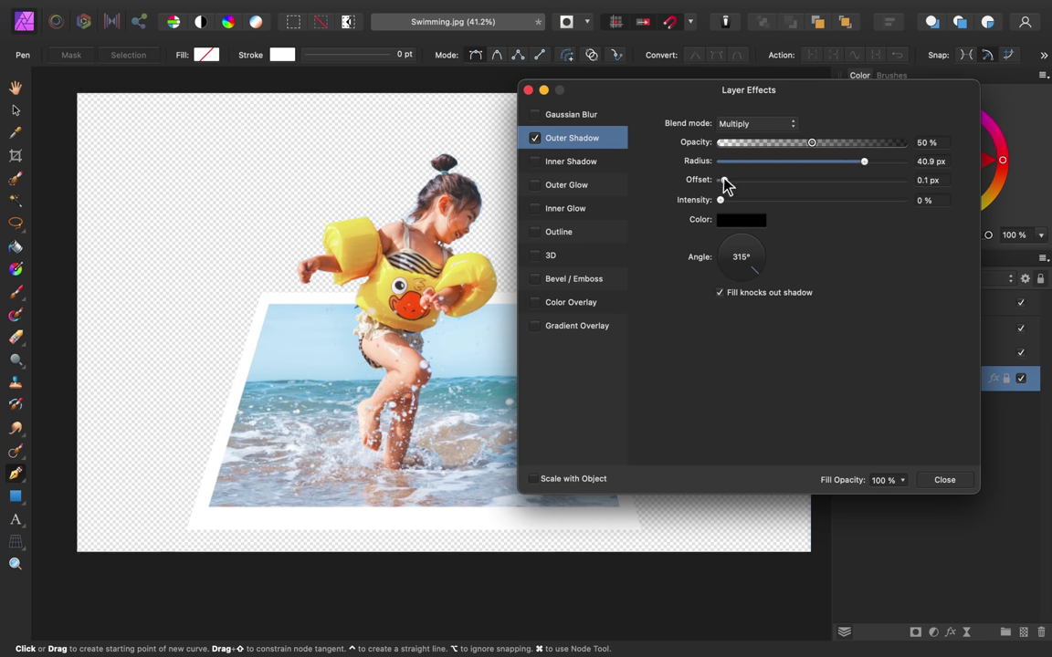
left_click_drag(736, 200, 848, 200)
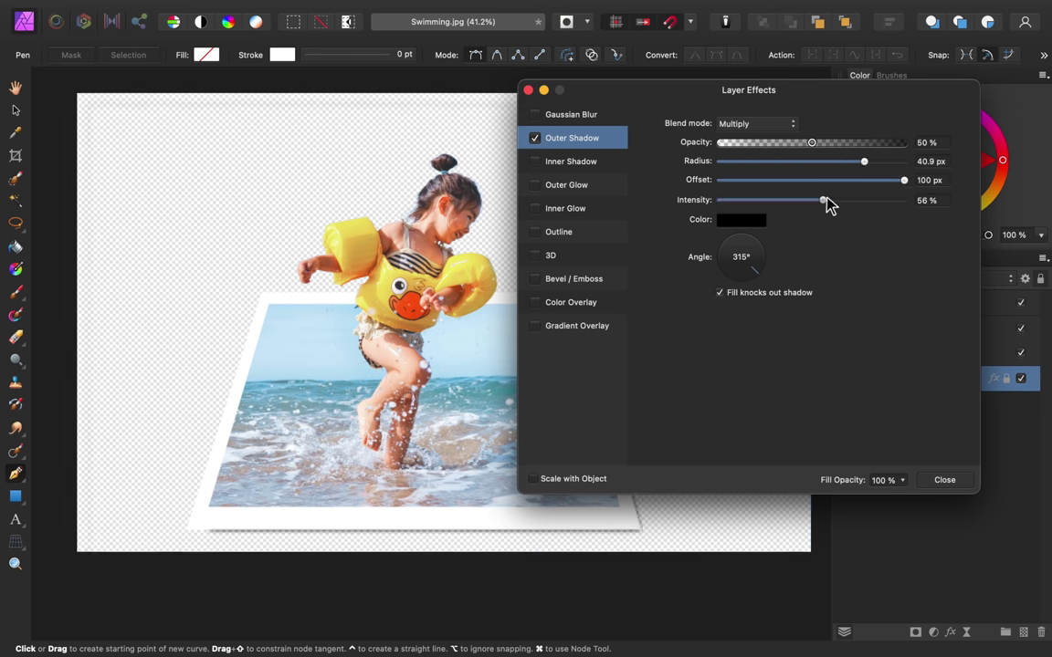
scroll(344, 302, "right", 3)
scroll(343, 301, "right", 2)
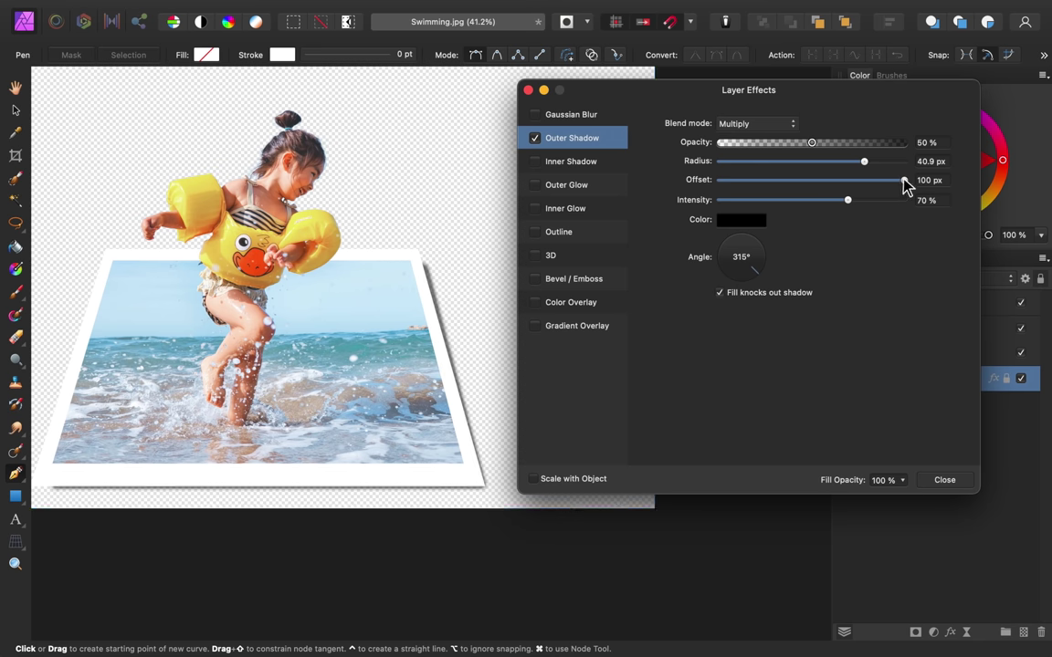
Finalize the outer shadow at 100 px radius and offset with 32% intensity, then fit the canvas in view
mouse_move(903, 180)
left_mouse_down()
mouse_move(747, 182)
mouse_move(904, 180)
mouse_move(954, 192)
left_mouse_up()
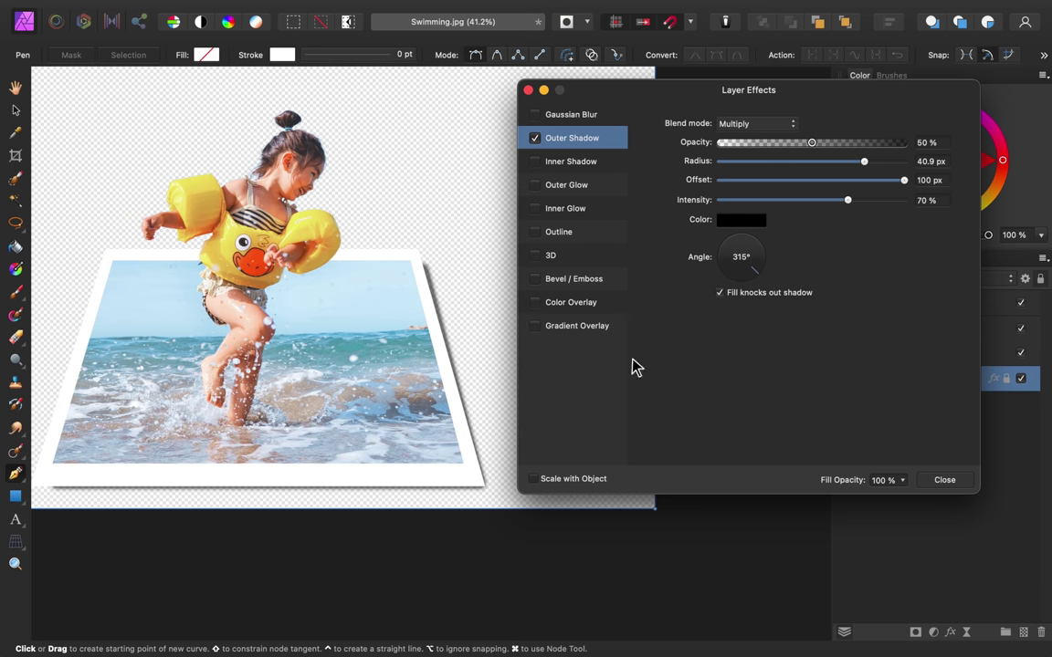
left_click_drag(732, 180, 792, 180)
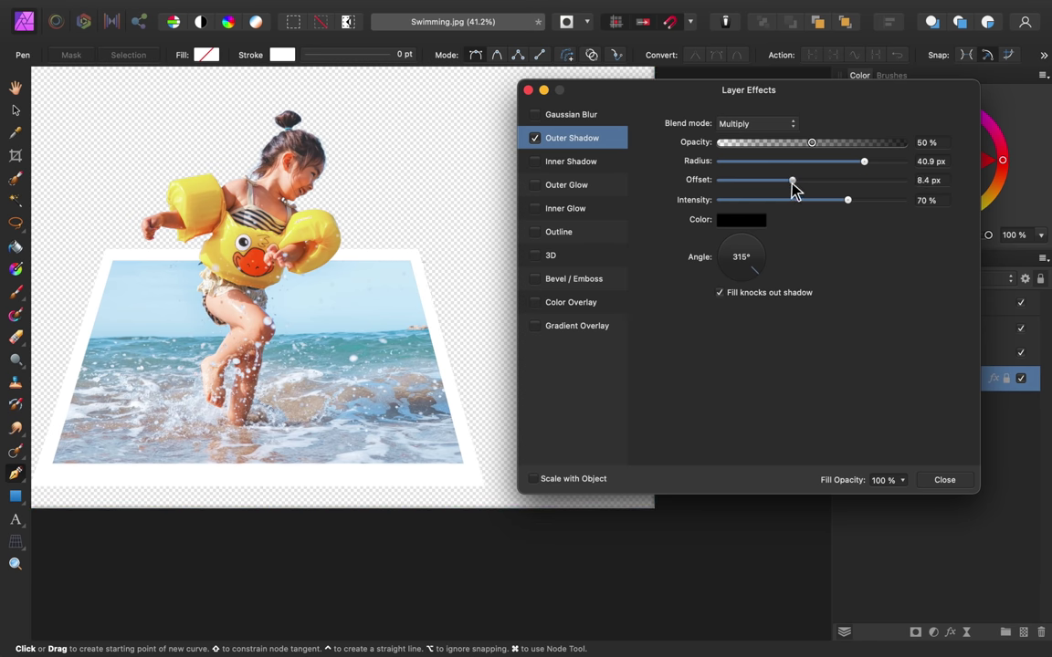
left_click_drag(864, 162, 906, 161)
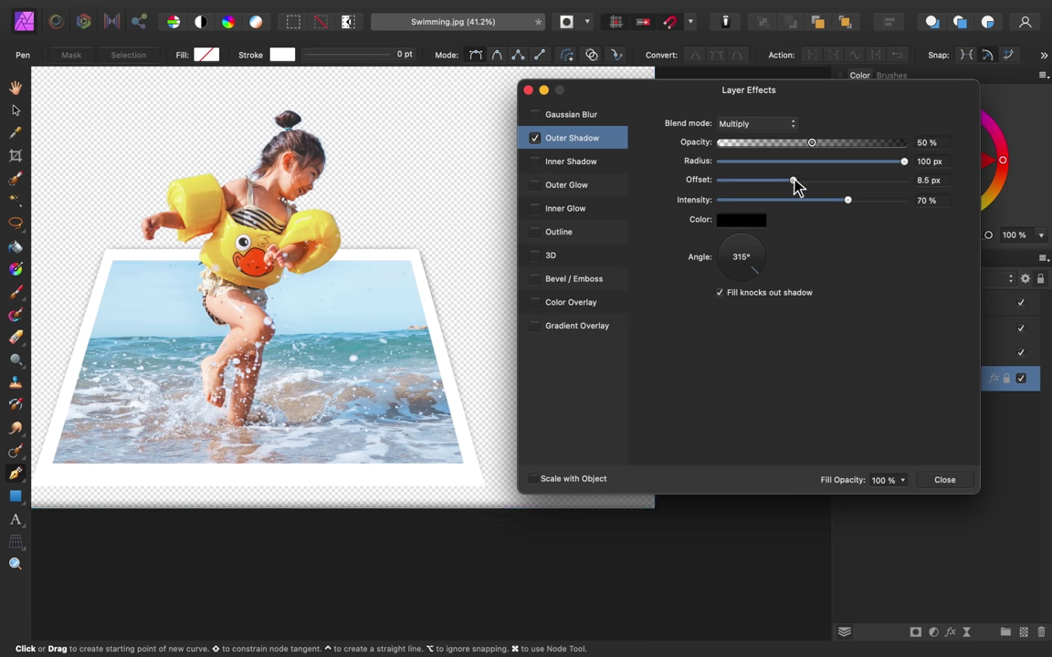
left_click_drag(793, 180, 1004, 180)
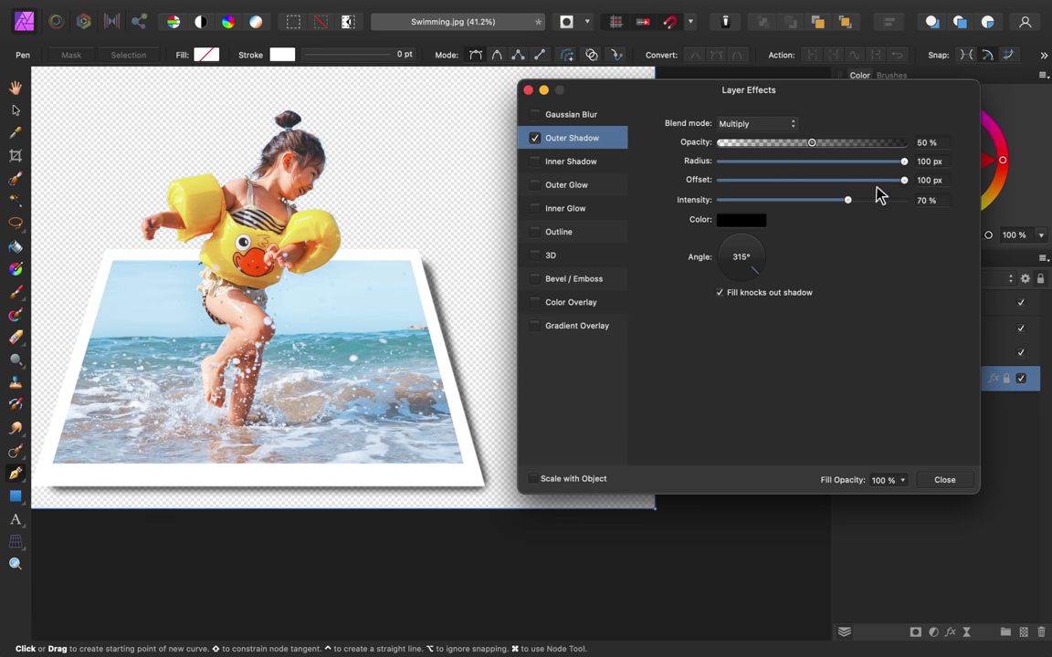
left_click_drag(847, 200, 779, 202)
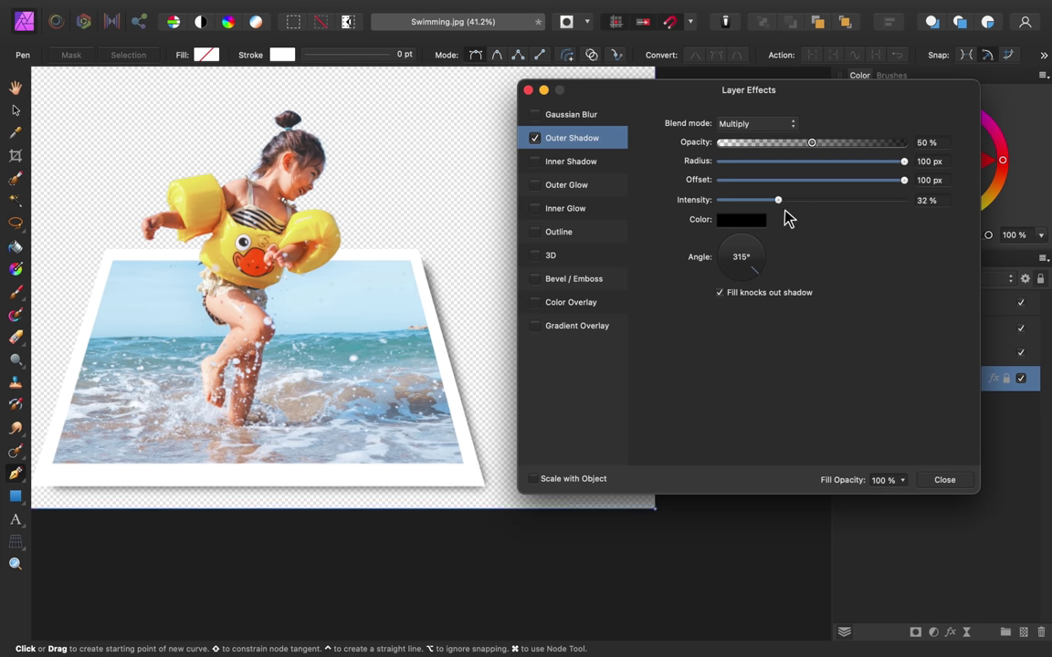
left_click(940, 482)
key("super+0")
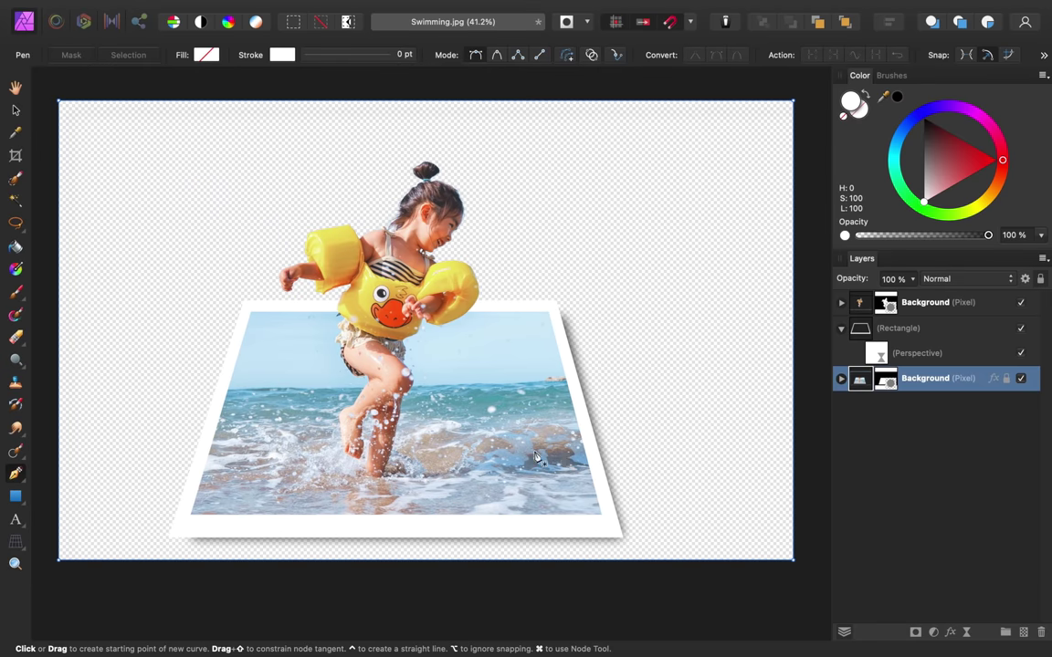
Crop the empty left, right and top space, leaving a 3174 × 2597 px canvas
left_click(16, 156)
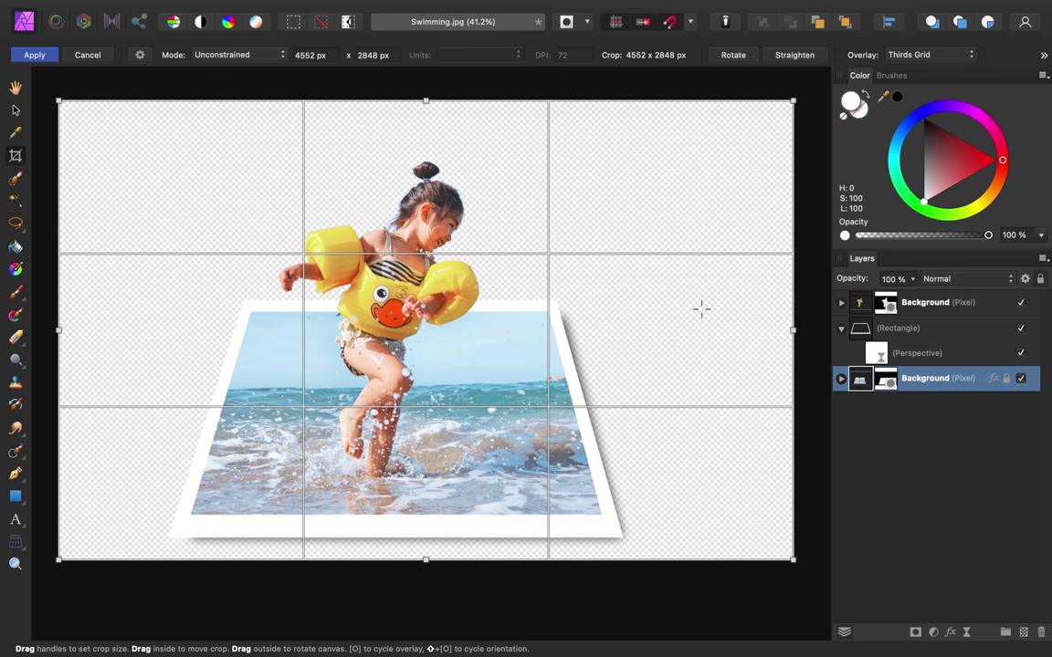
left_click_drag(58, 332, 140, 330)
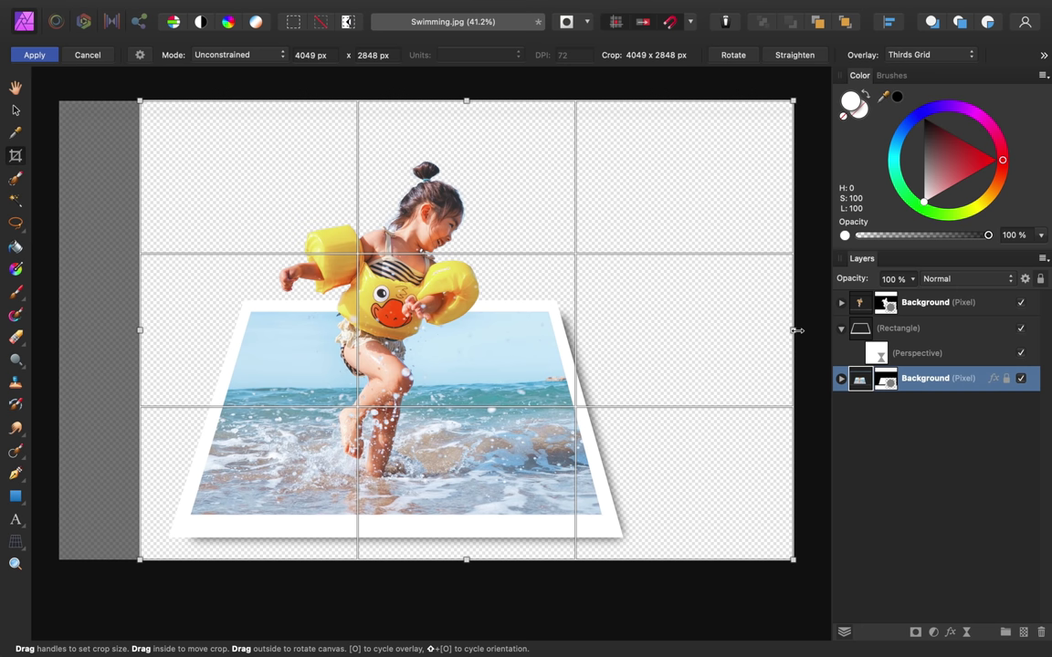
left_click_drag(795, 330, 652, 330)
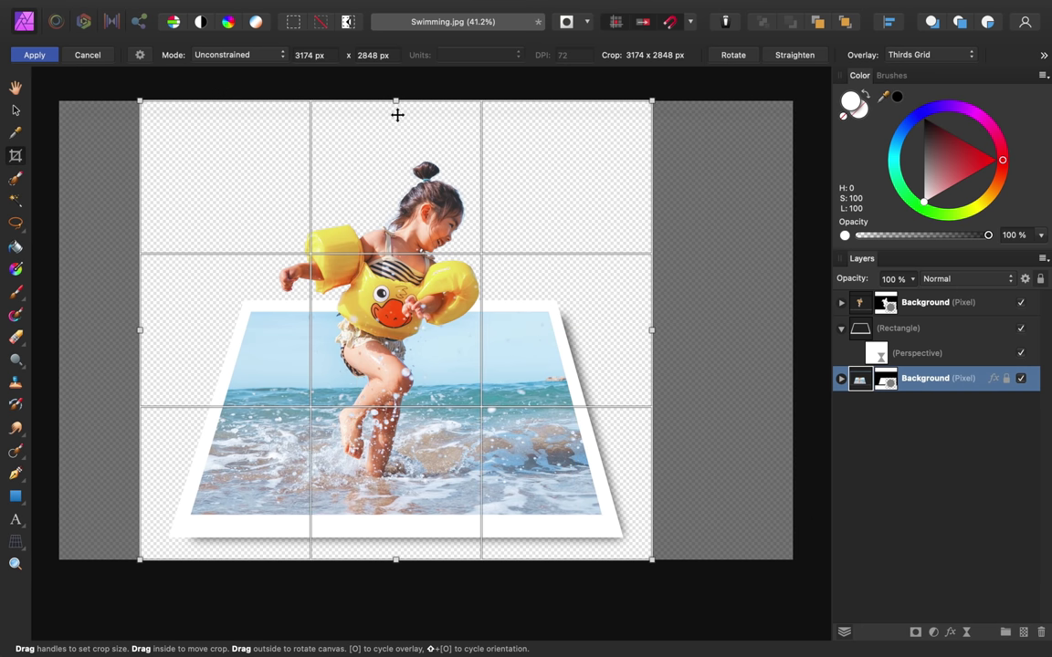
left_click_drag(396, 103, 396, 143)
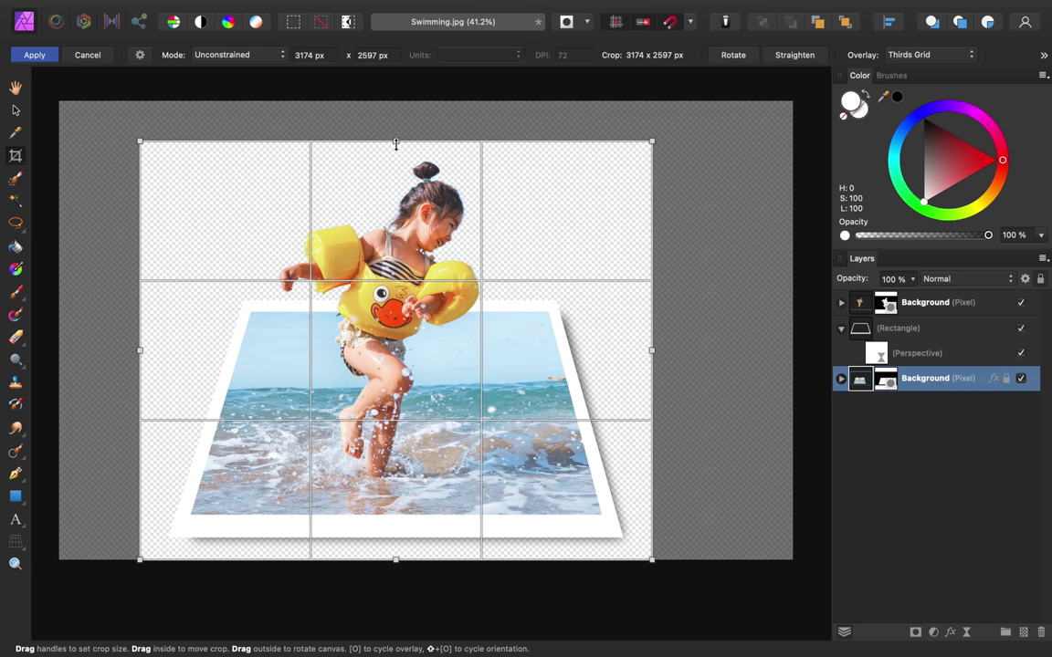
left_click(36, 56)
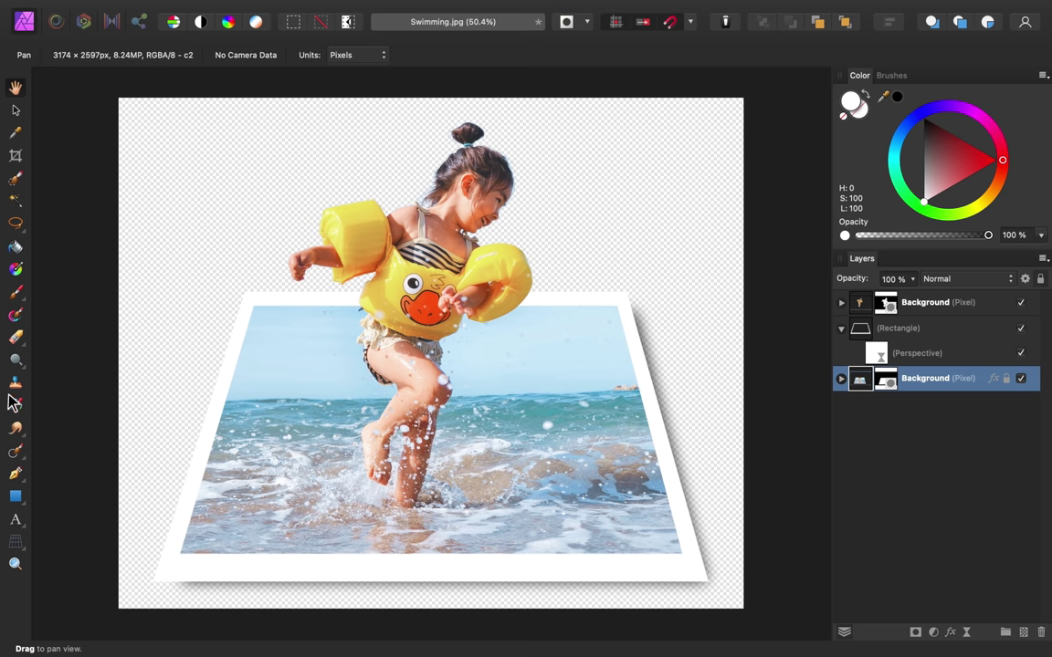
Draw a canvas-sized rectangle with no stroke and a white fill, placed at the bottom of the layer stack
left_click(15, 497)
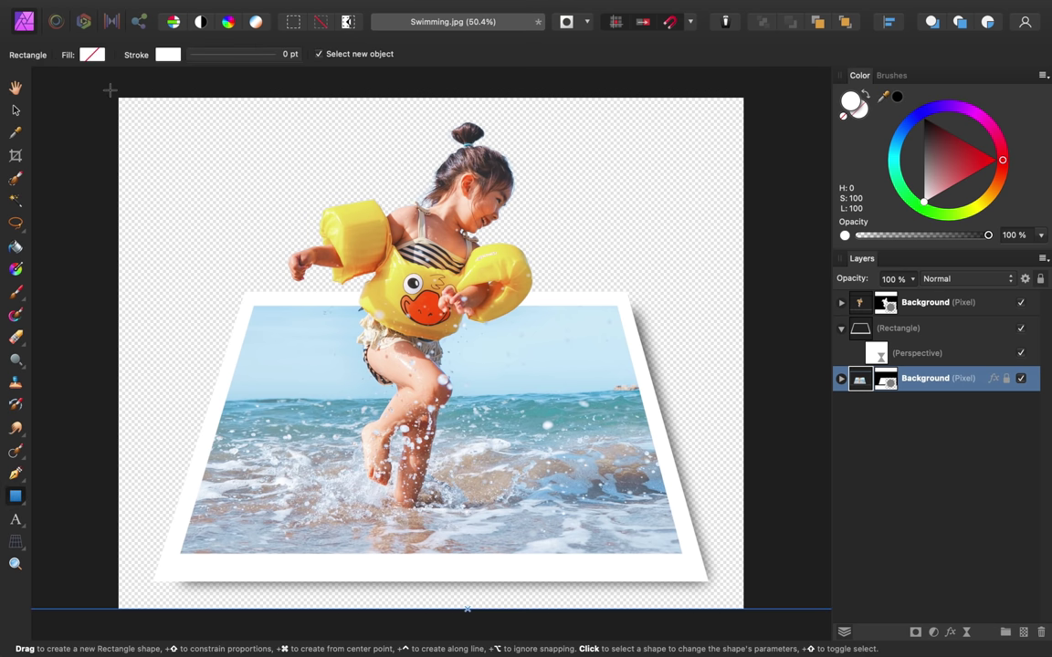
mouse_move(110, 90)
left_mouse_down()
mouse_move(750, 618)
mouse_move(756, 583)
left_mouse_up()
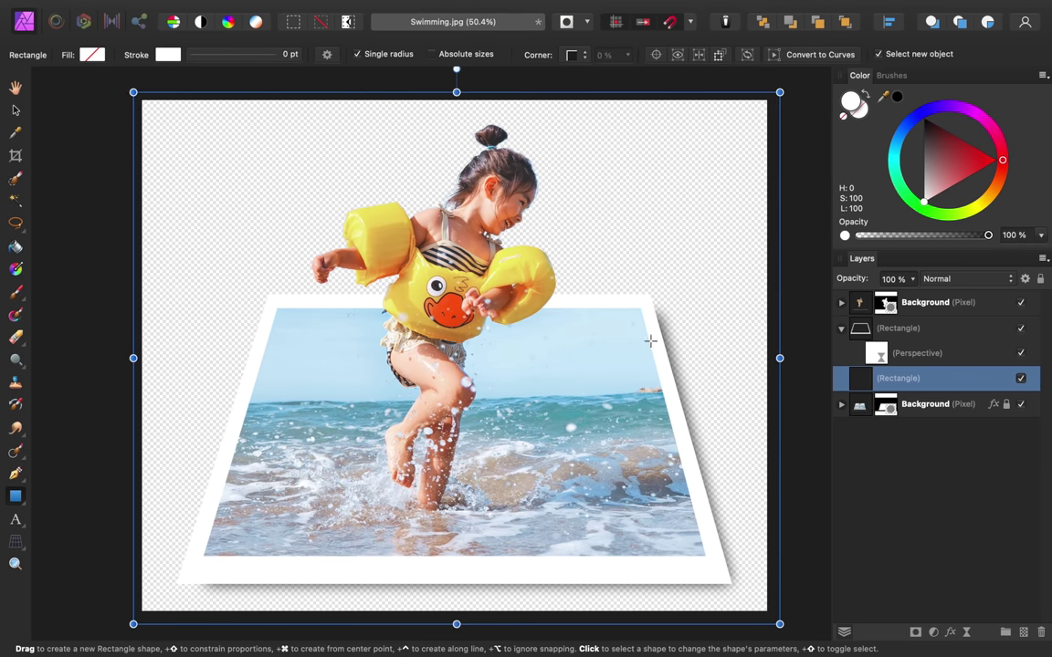
left_click(842, 116)
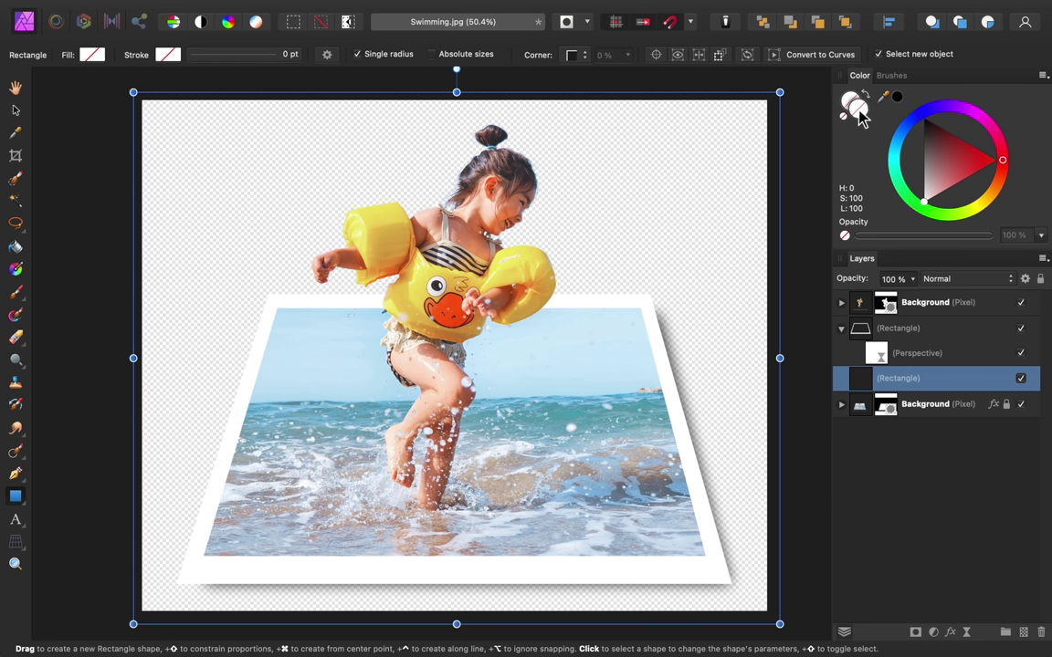
left_click_drag(938, 169, 899, 259)
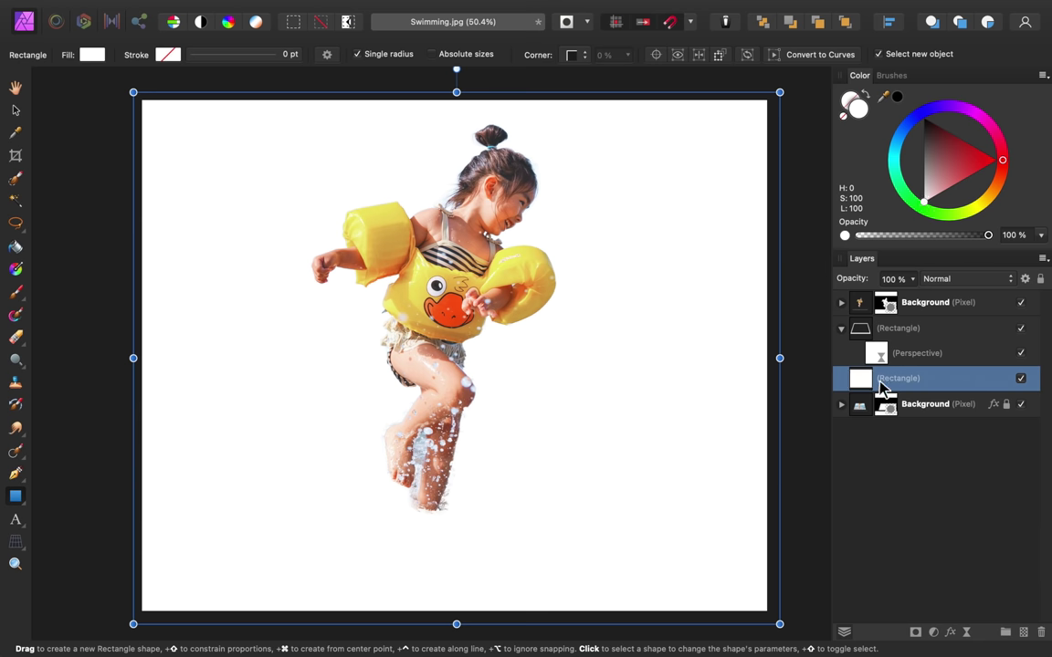
left_click_drag(875, 390, 840, 457)
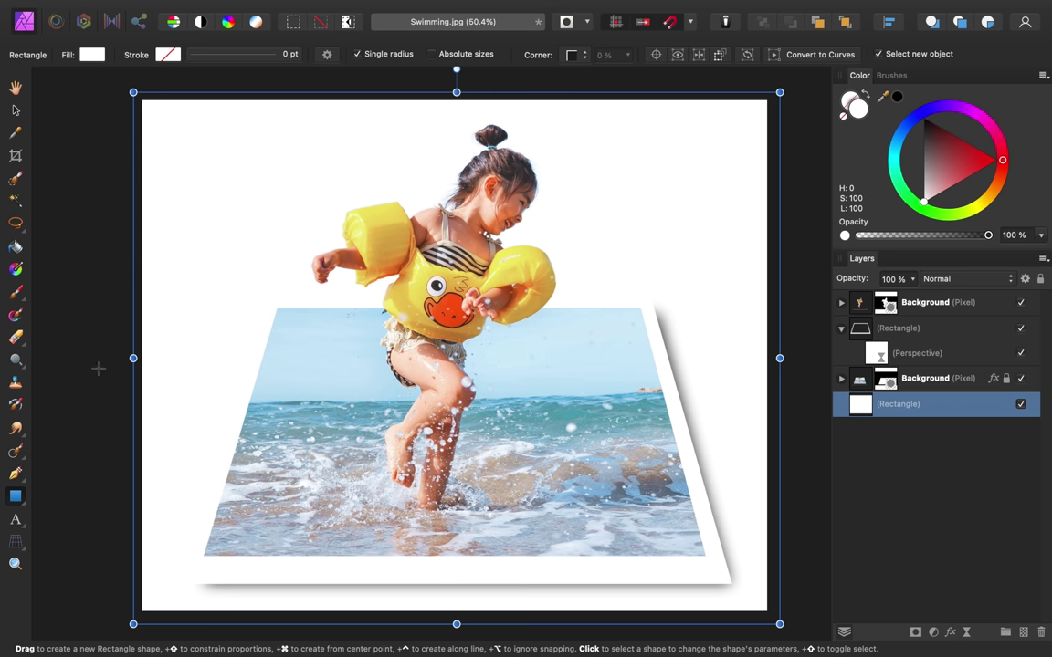
Fill the Rectangle layer with a radial gradient running from the canvas centre to the top-right corner
left_click(16, 269)
left_click(411, 342)
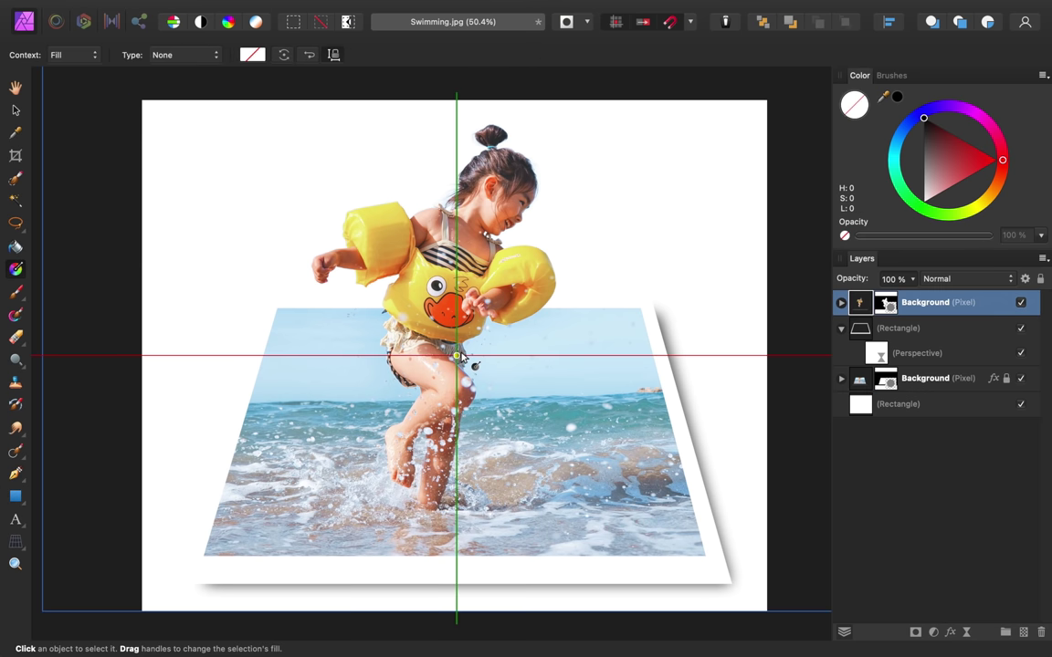
left_click(913, 406)
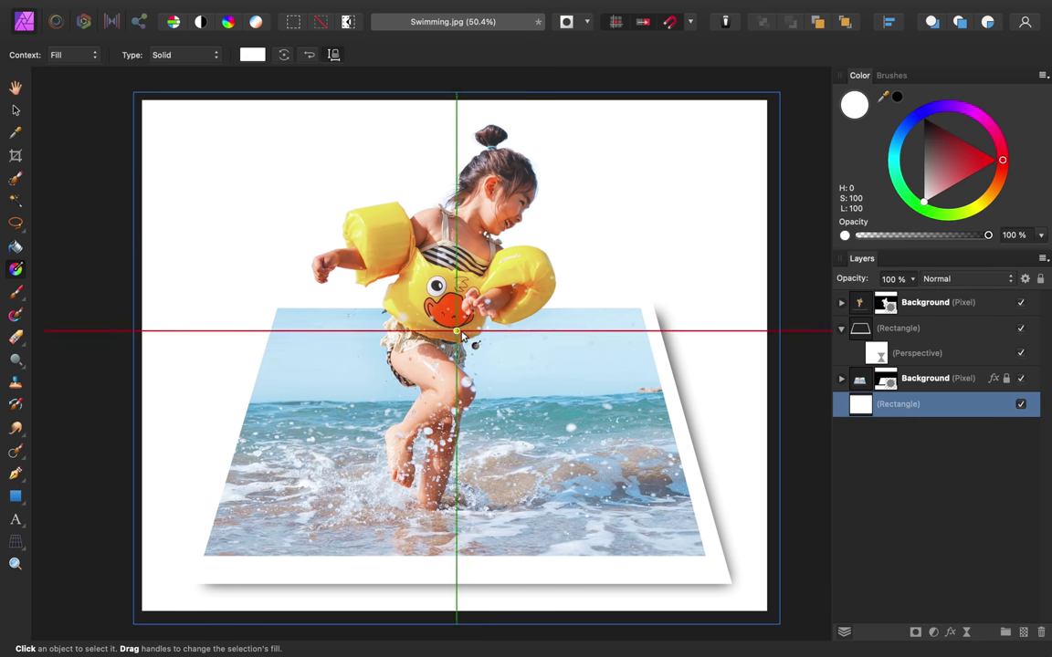
left_click_drag(455, 330, 767, 100)
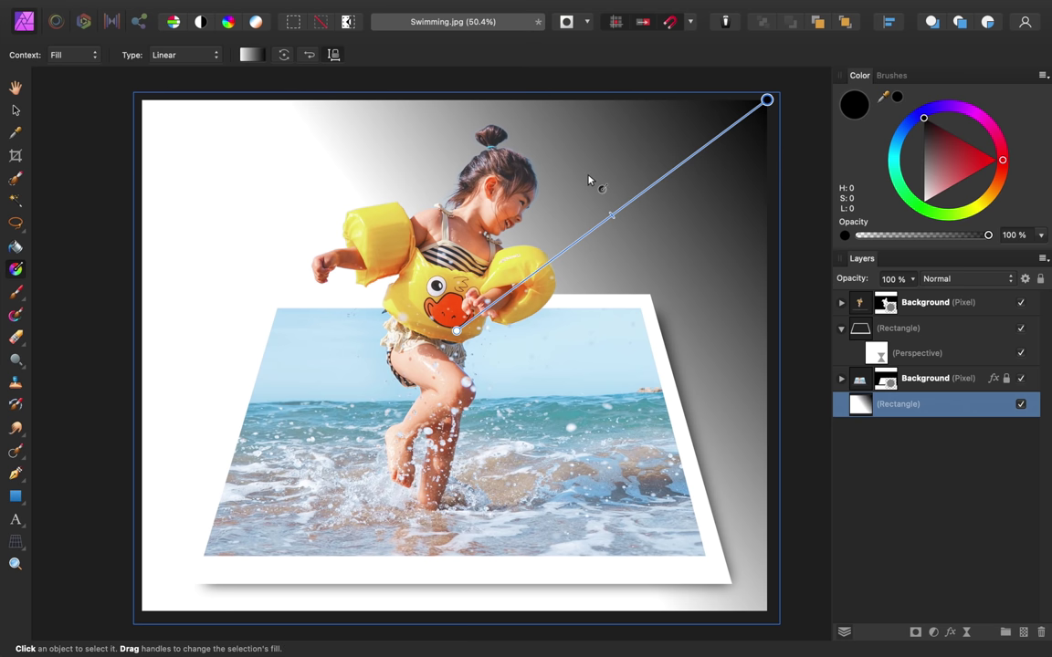
left_click(181, 56)
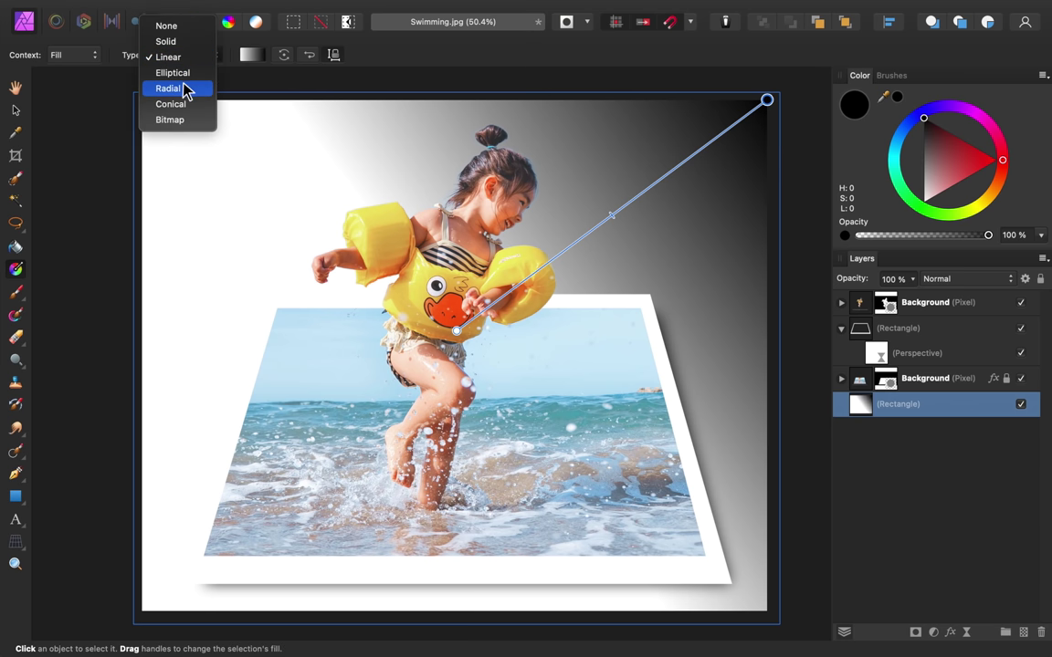
left_click(183, 88)
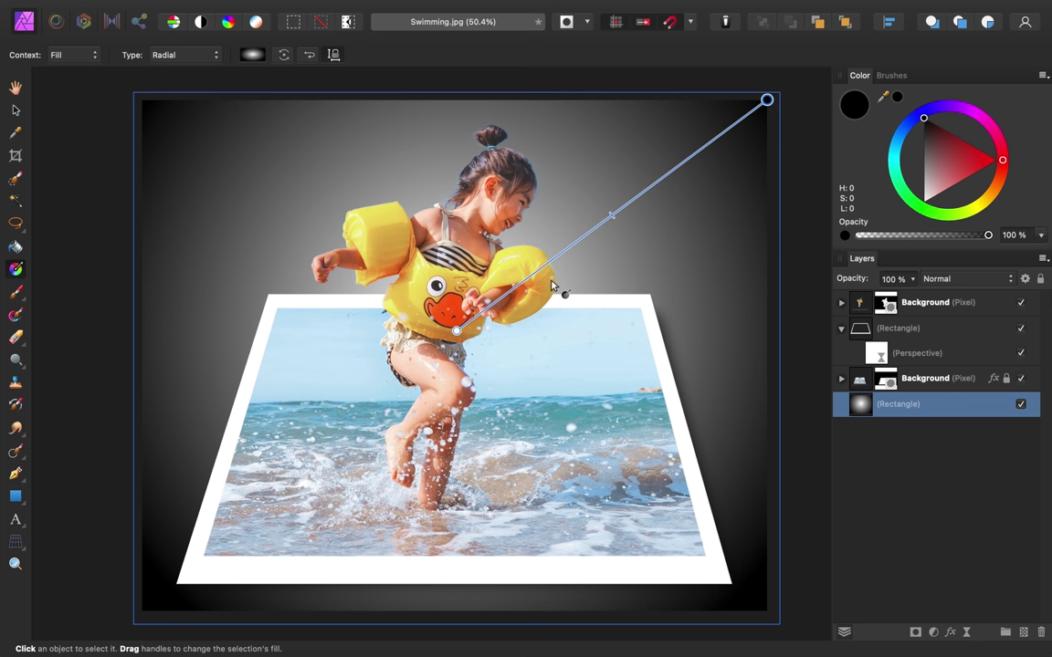
left_click(455, 331)
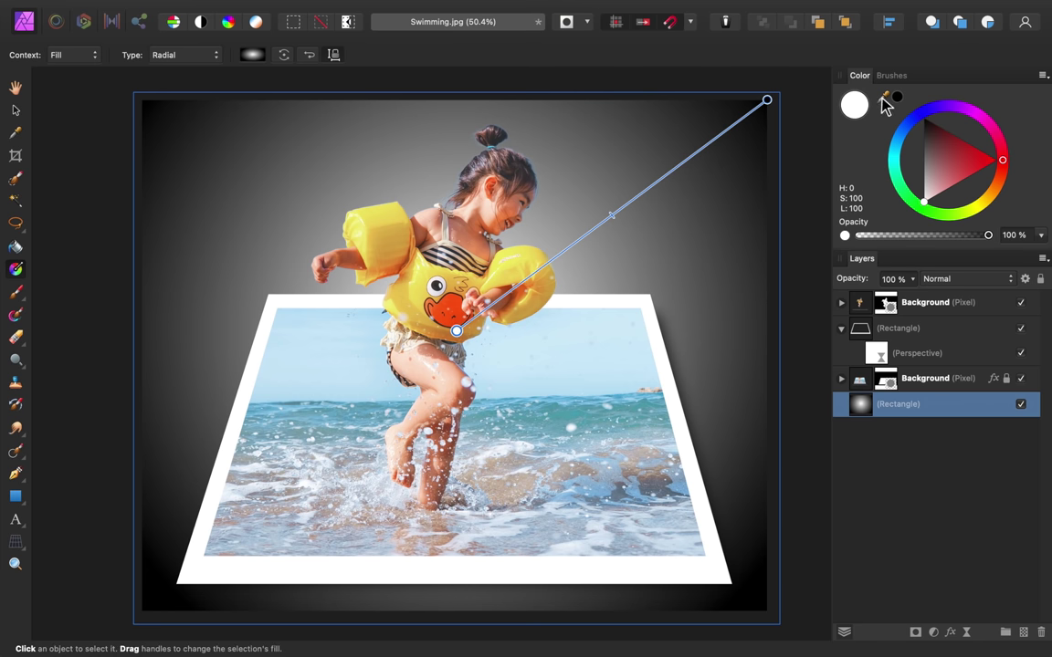
Colour the gradient's centre stop light blue and its outer stop teal, both sampled from the sea
left_click_drag(883, 103, 591, 352)
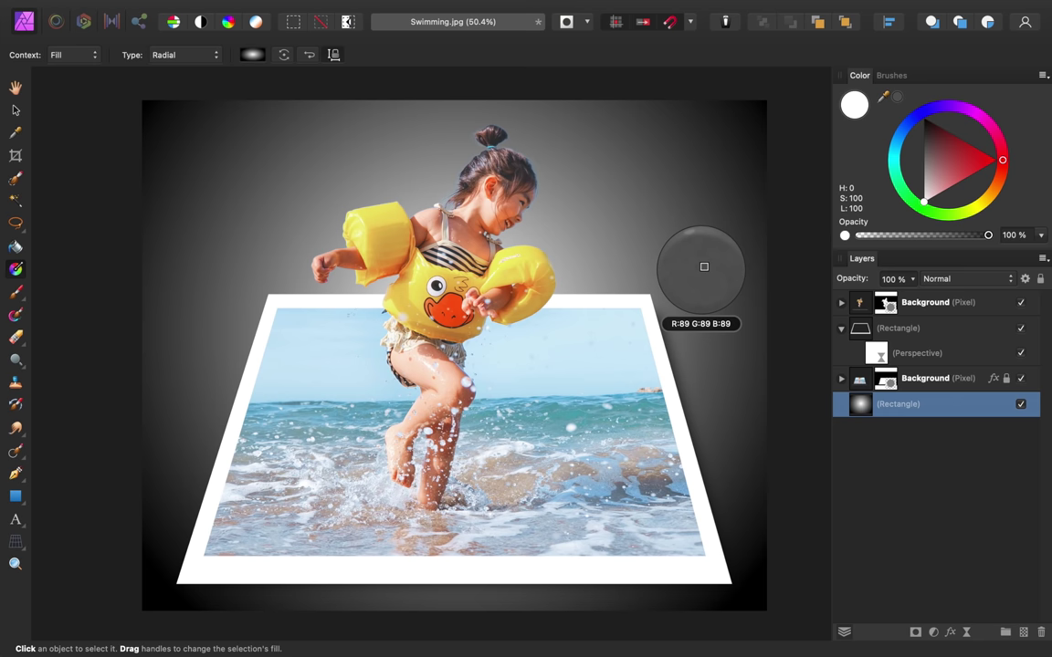
left_click(899, 103)
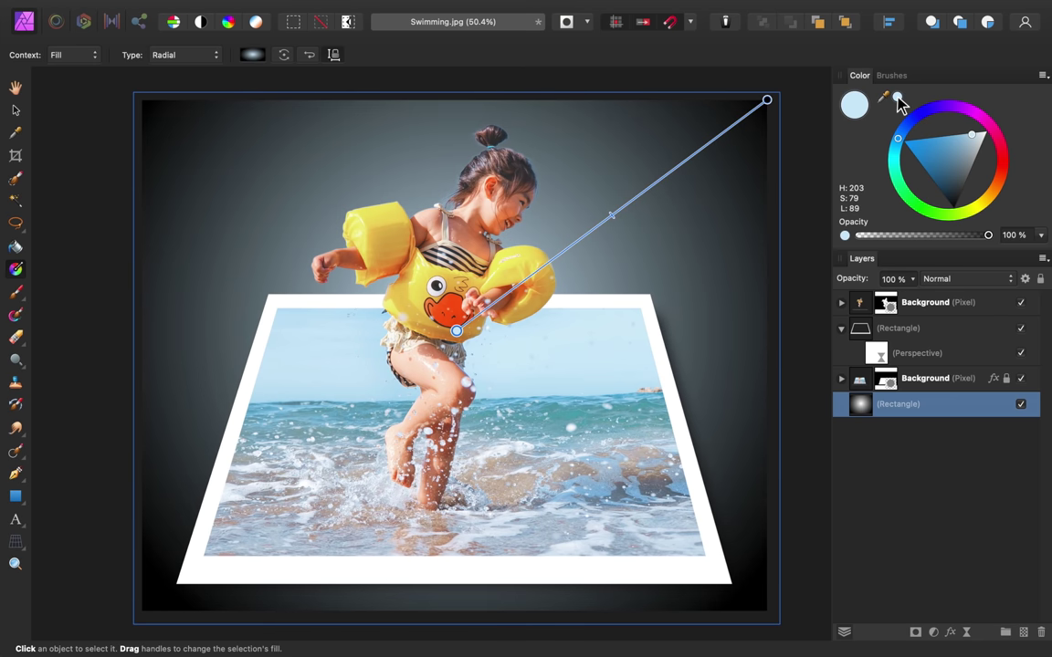
left_click(767, 99)
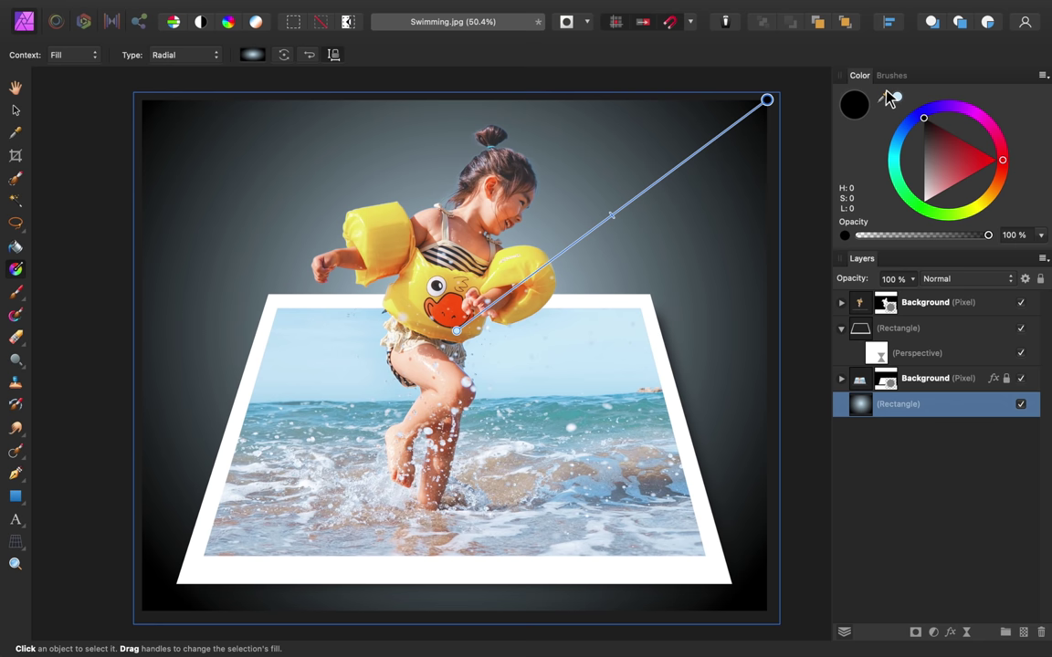
left_click_drag(888, 102, 582, 414)
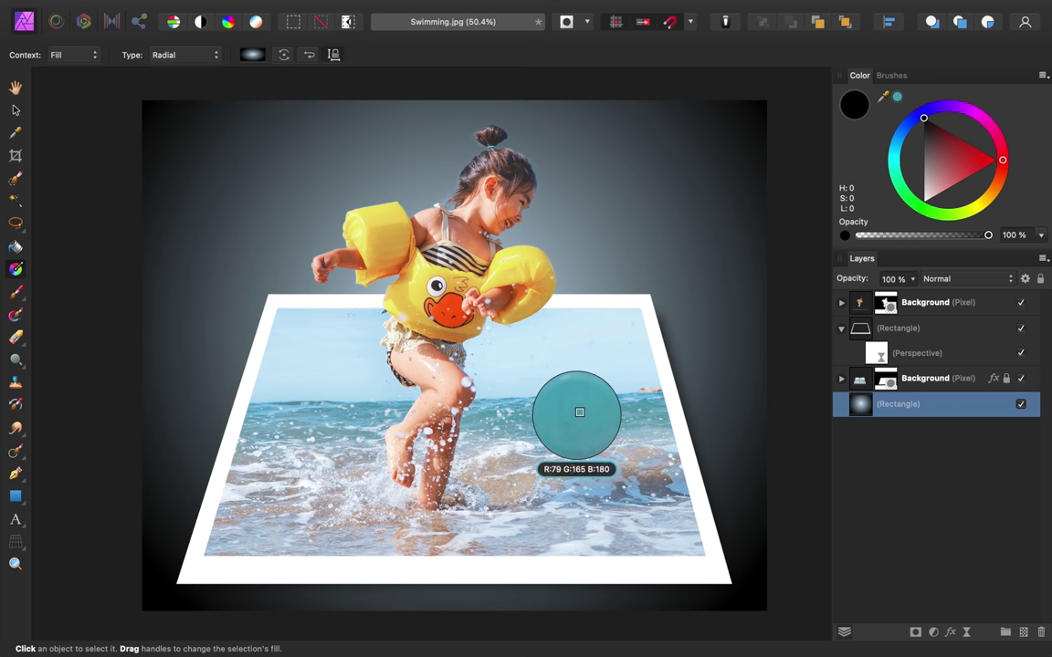
left_click_drag(583, 414, 580, 414)
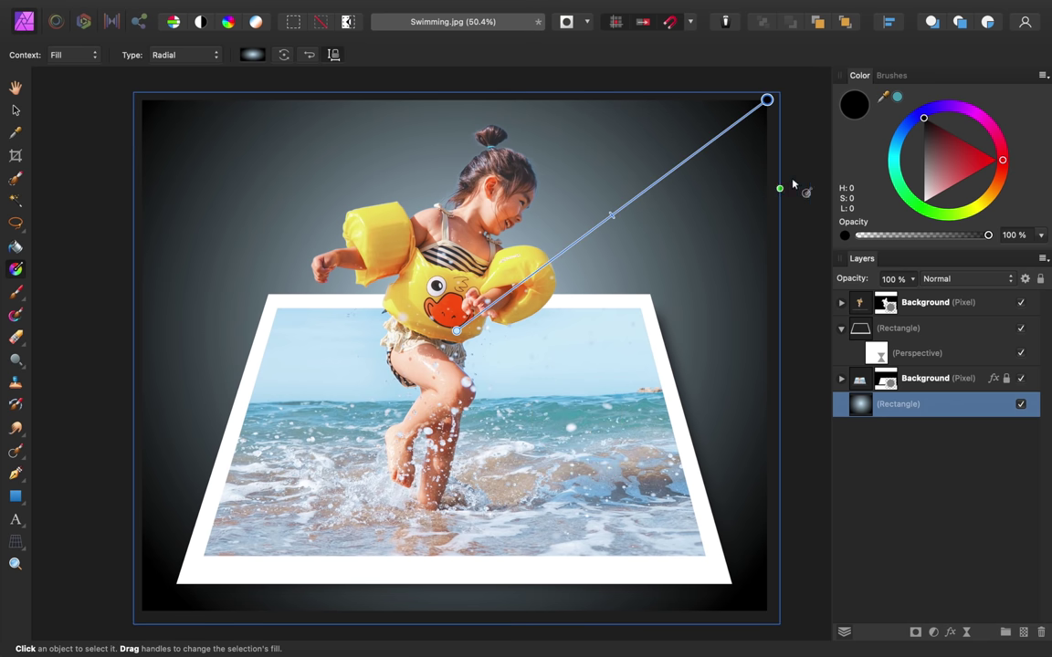
left_click(897, 99)
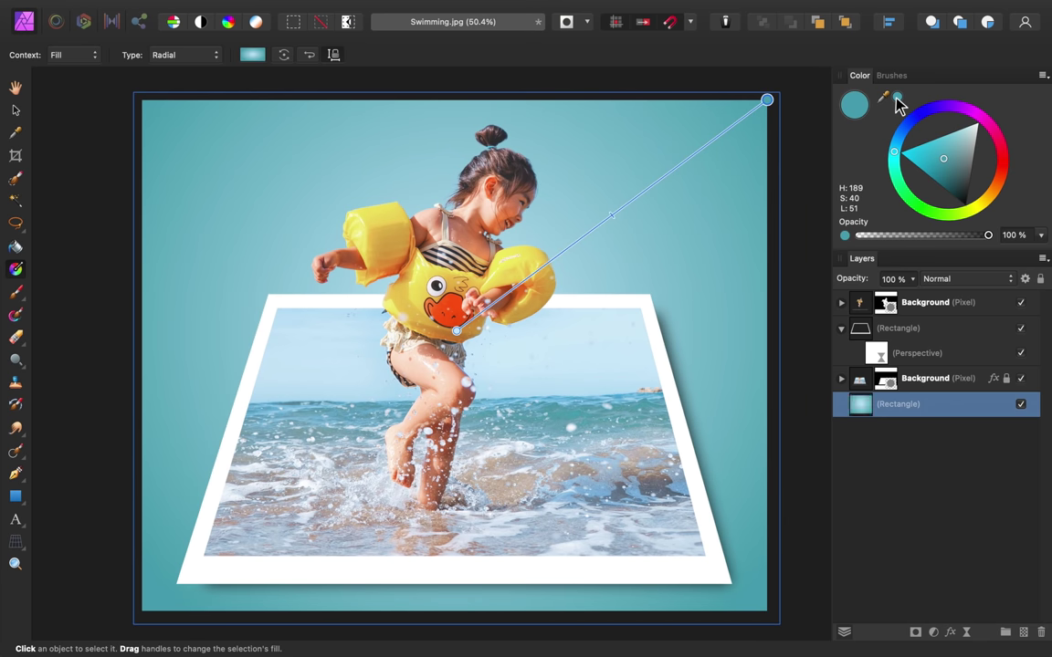